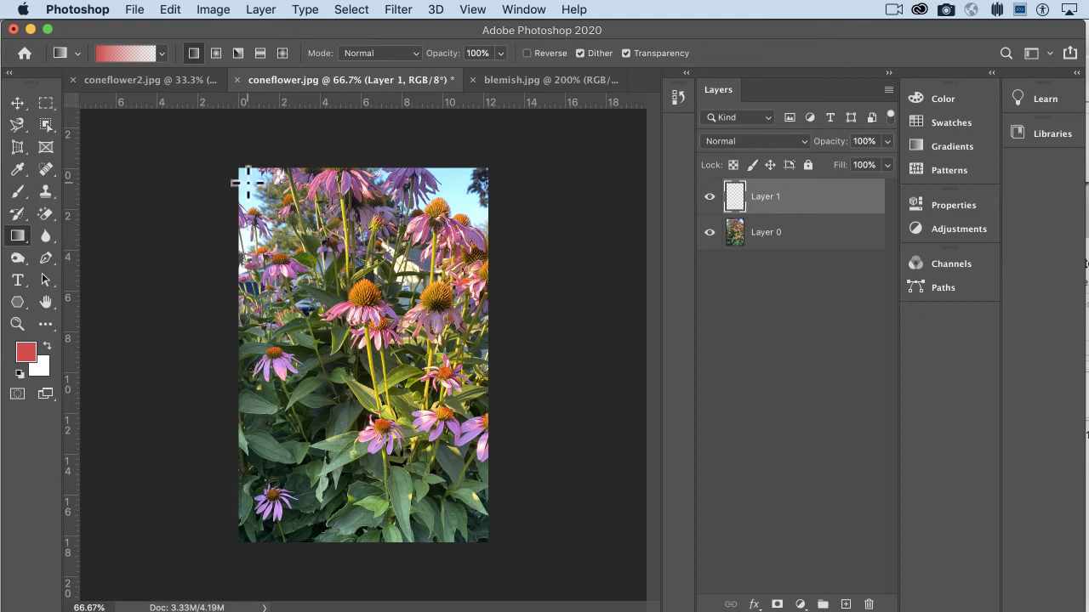
- Select the Gradient tool with the Basics 'Foreground to Transparent' preset
left_click(21, 239)
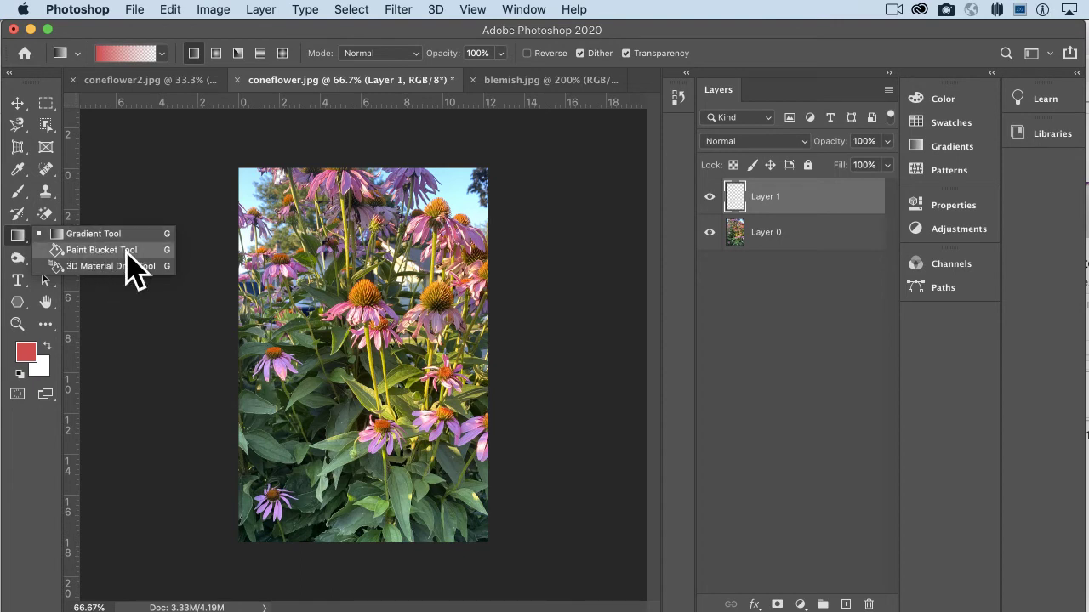
left_click(104, 233)
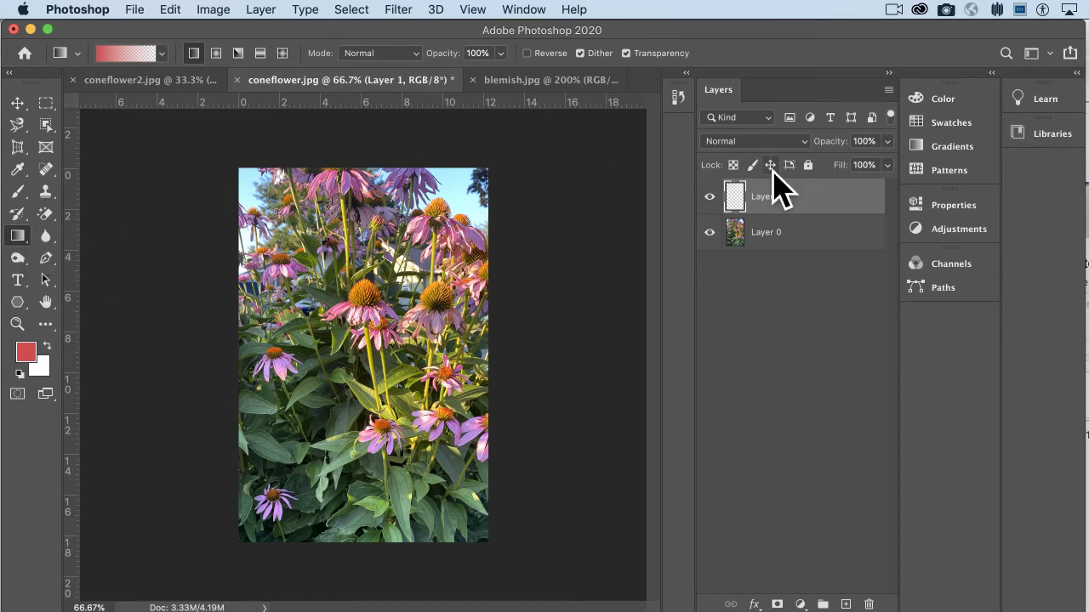
left_click(161, 54)
mouse_move(201, 80)
left_mouse_down()
mouse_move(194, 175)
mouse_move(207, 68)
left_mouse_up()
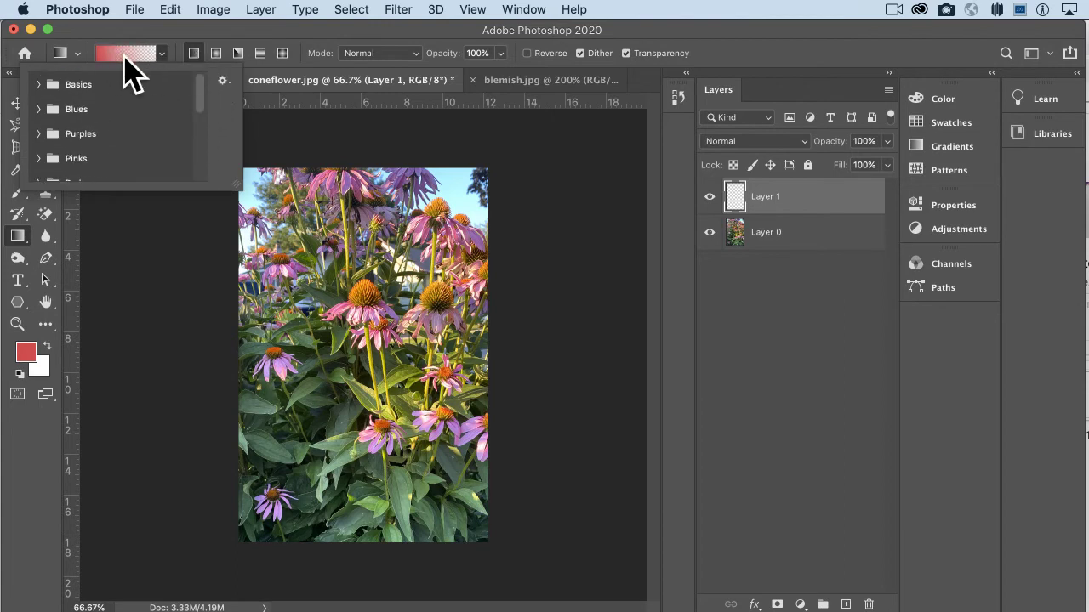
left_click(46, 136)
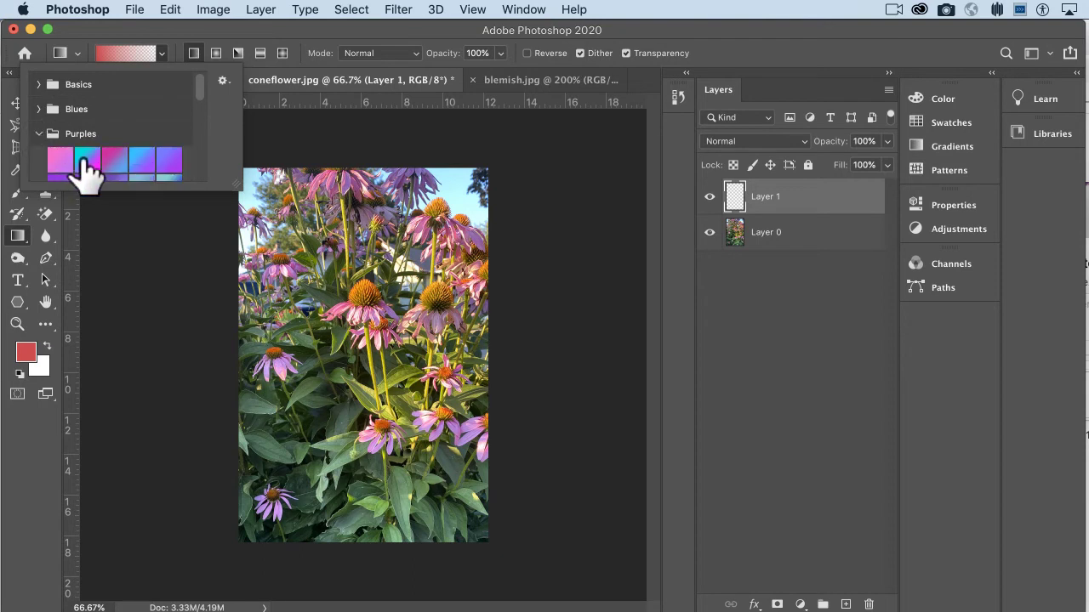
left_click(82, 162)
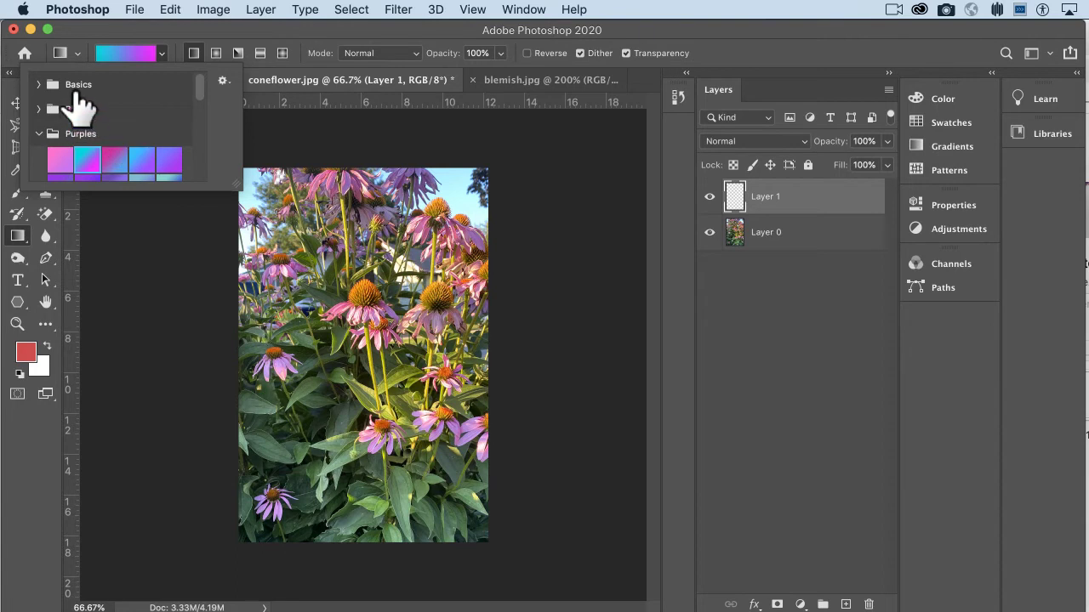
left_click(39, 84)
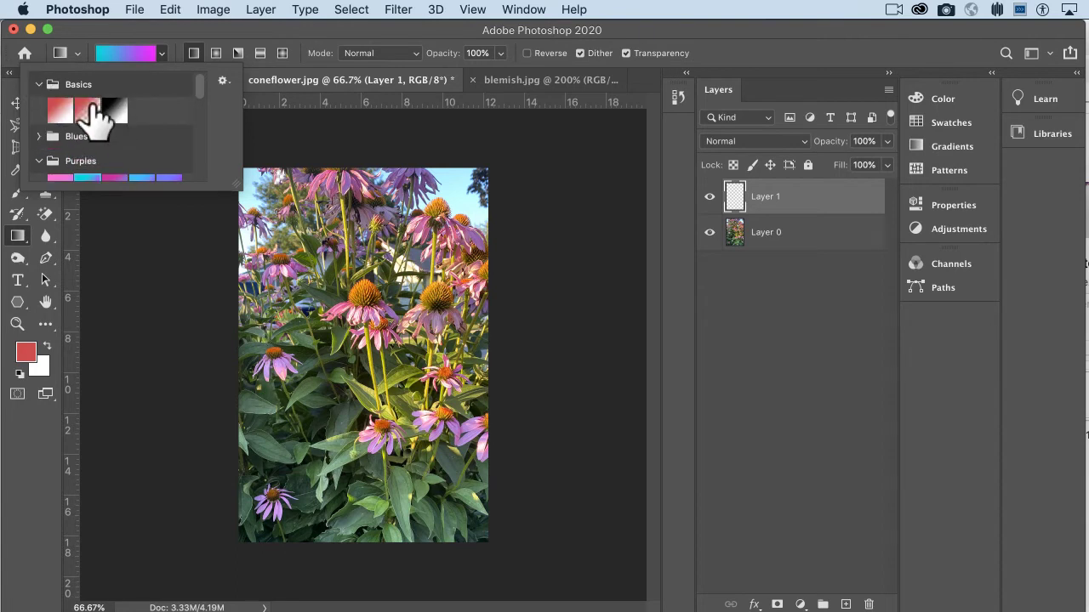
left_click(87, 109)
double_click(91, 111)
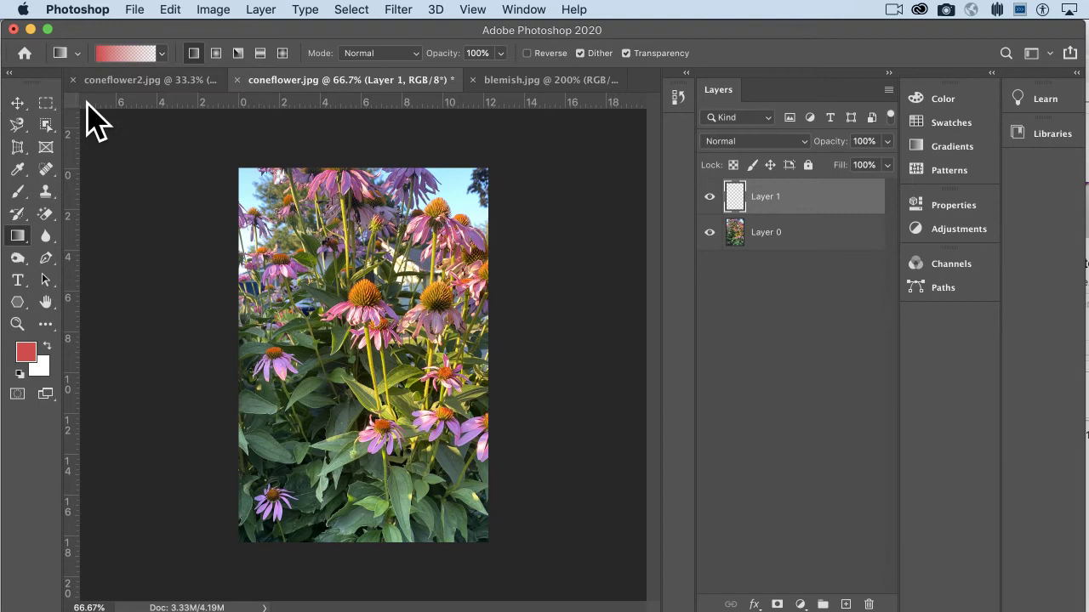
- In the Gradient Editor, add a 0% opacity stop about 83% along so red lasts longer
left_click(119, 56)
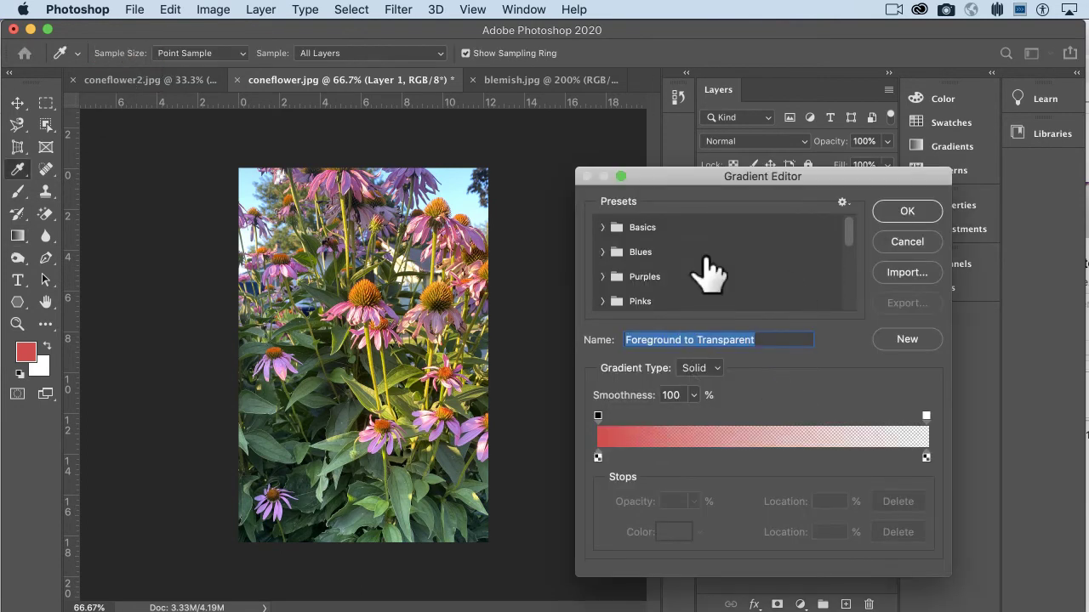
left_click_drag(848, 229, 847, 204)
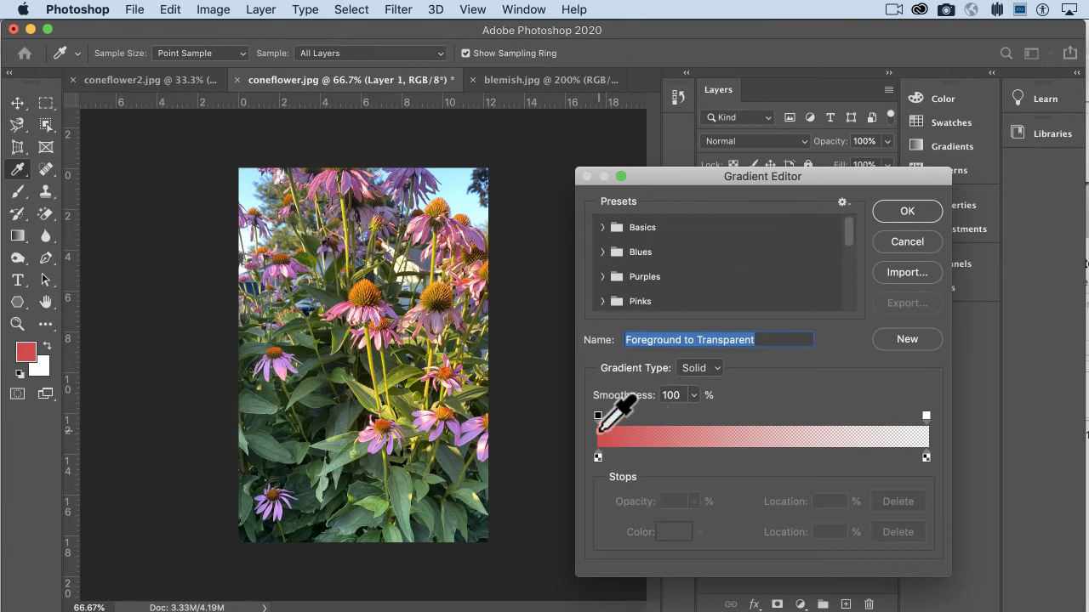
left_click(628, 415)
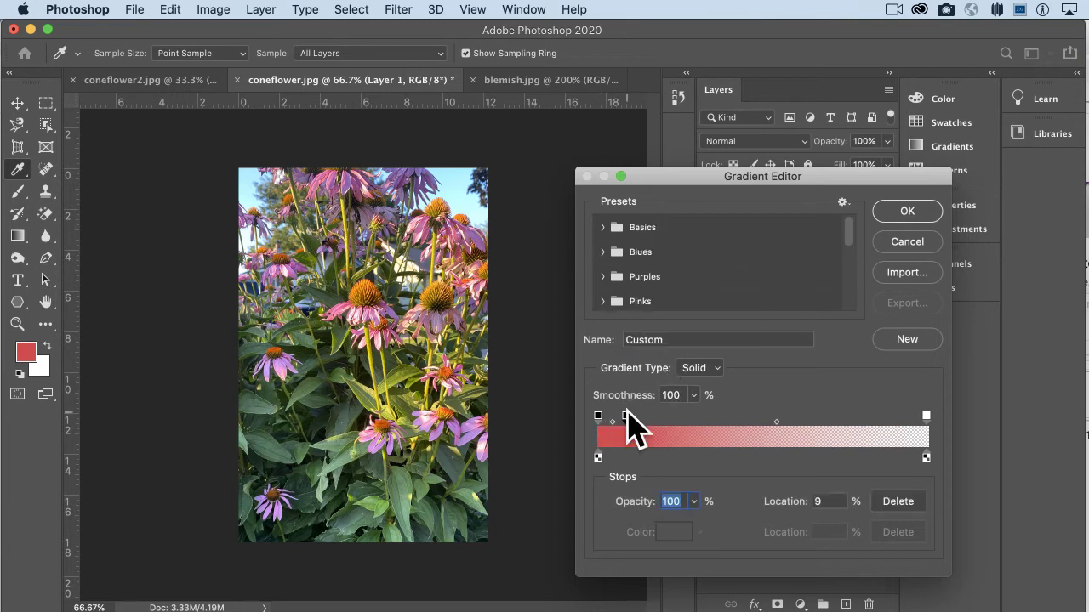
type("0")
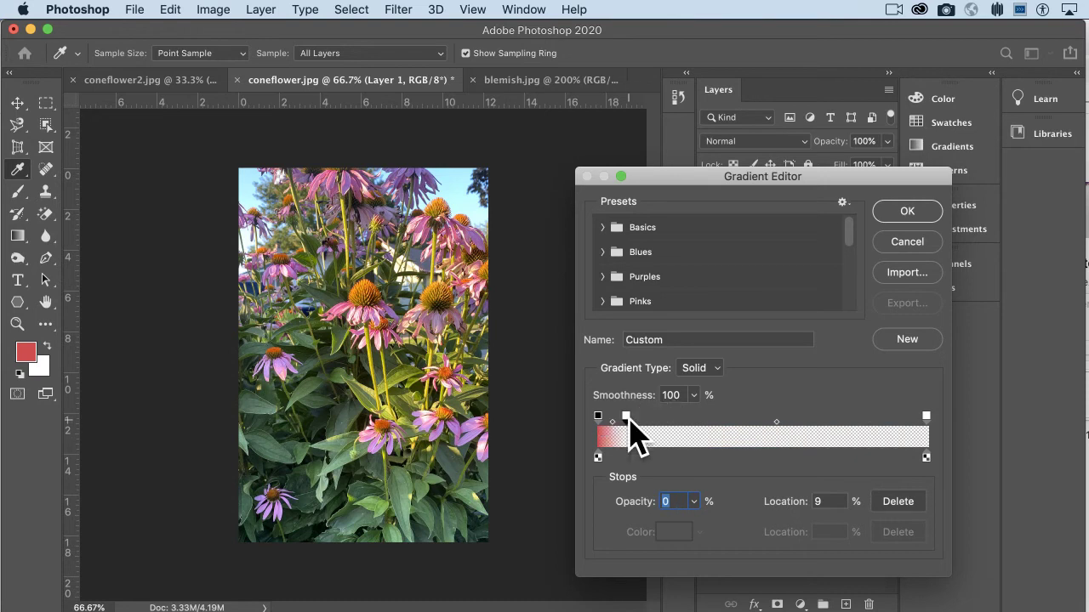
left_click_drag(628, 417, 821, 410)
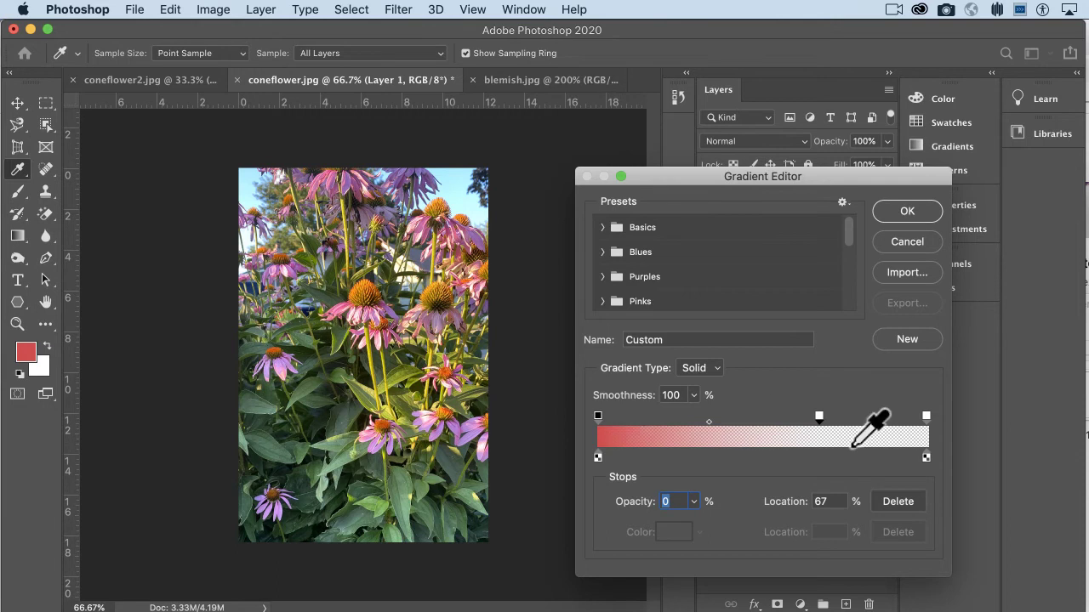
left_click(597, 457)
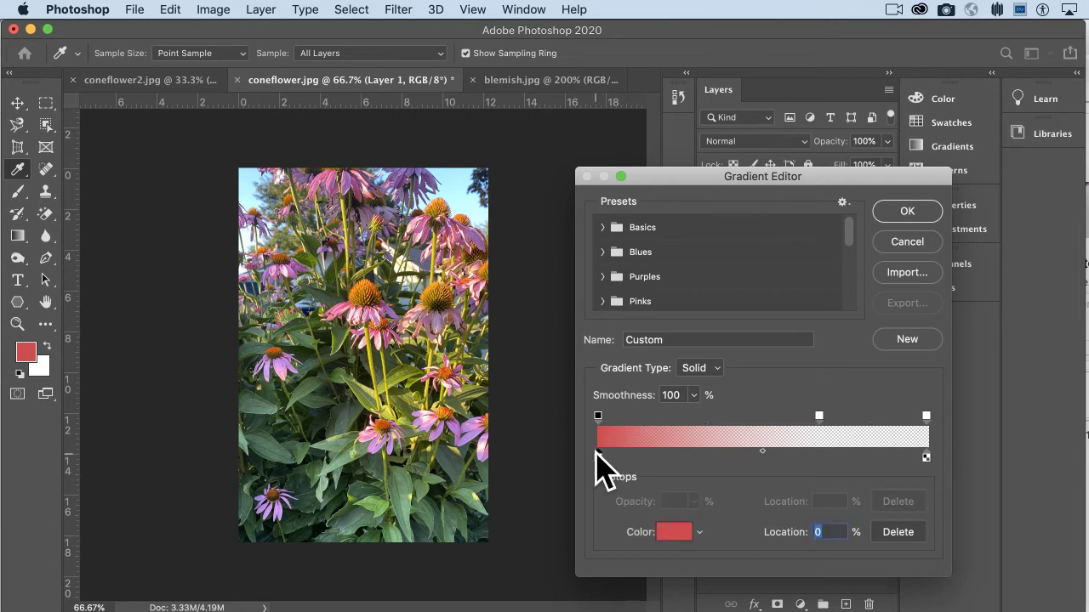
left_click(762, 450)
left_click_drag(818, 418, 816, 362)
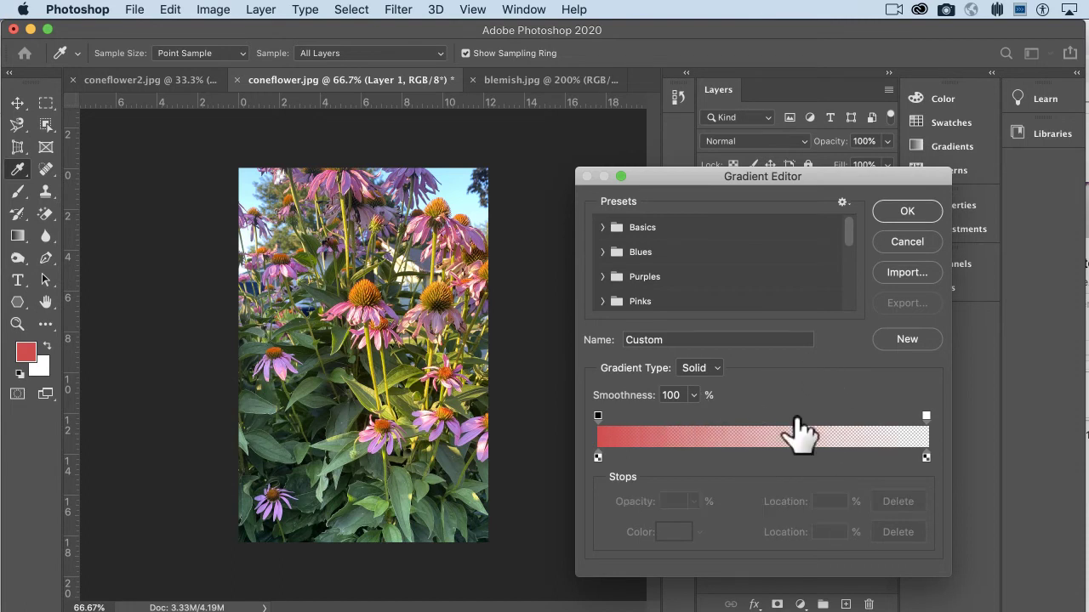
left_click_drag(796, 423, 854, 417)
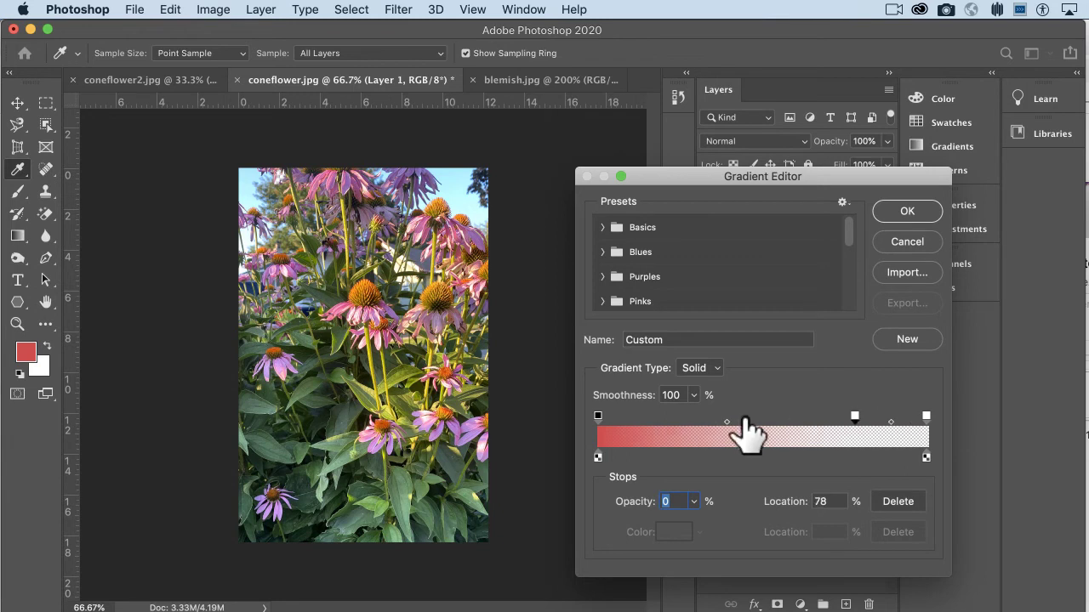
left_click_drag(727, 422, 804, 422)
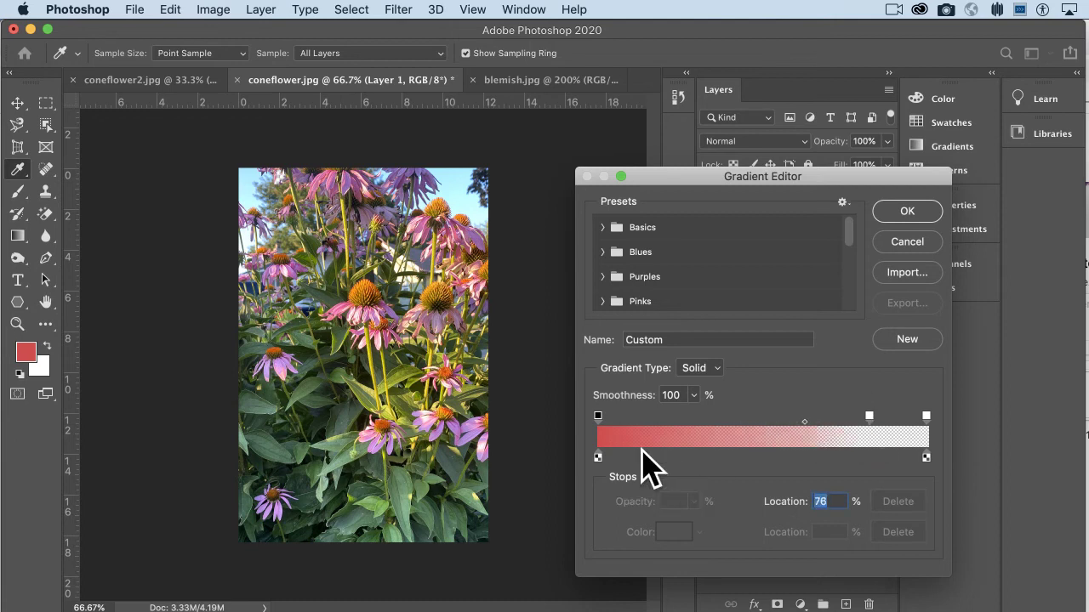
- Change the gradient's starting colour stop to green 4ecf9a and name it 'aqua fade'
left_click(598, 417)
left_click(598, 458)
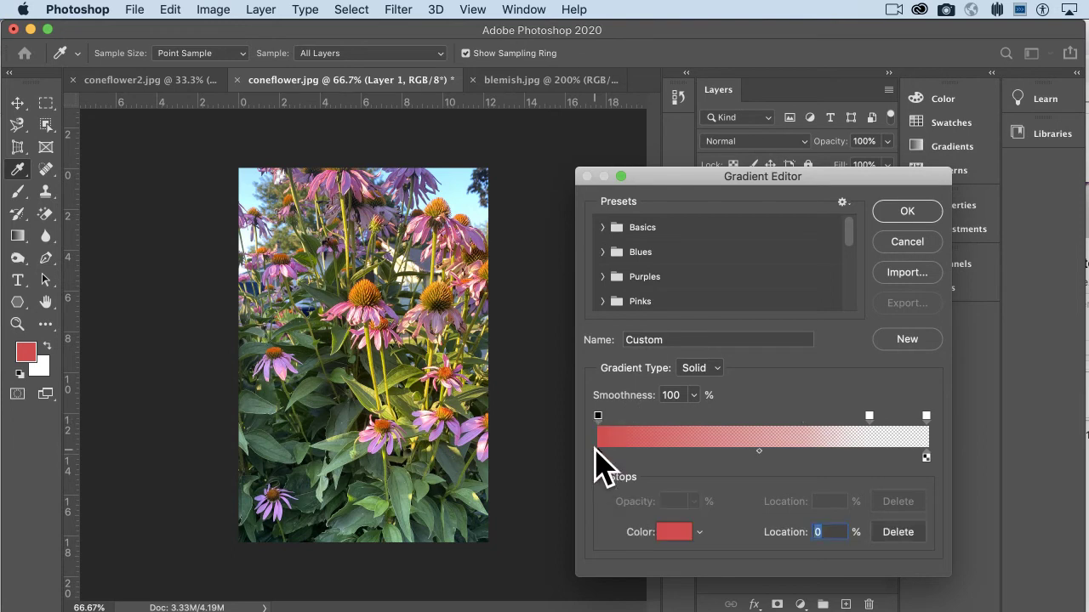
left_click(672, 532)
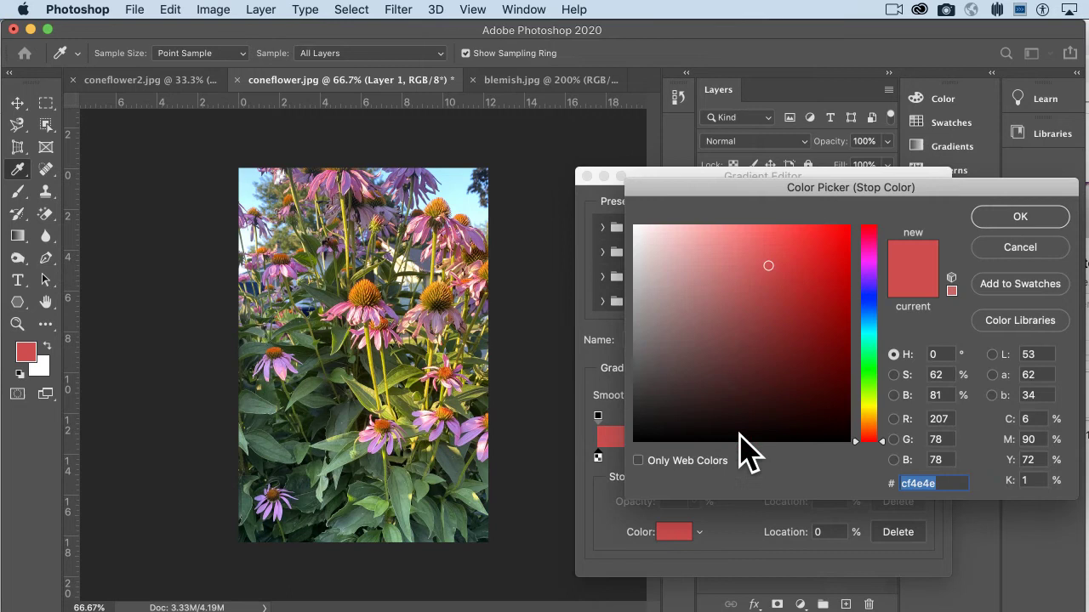
left_click(867, 348)
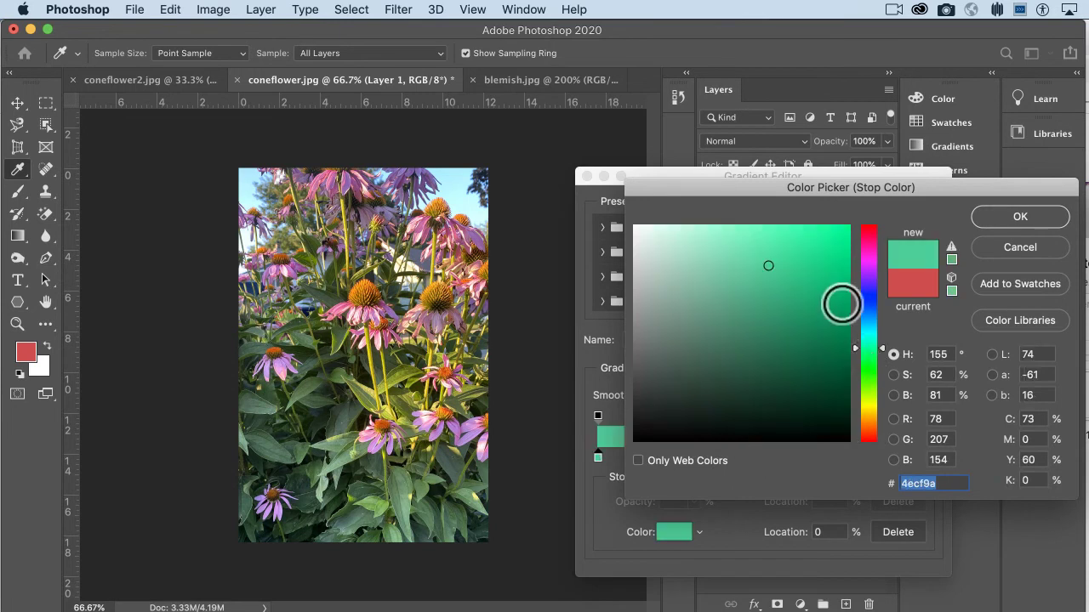
left_click(1003, 219)
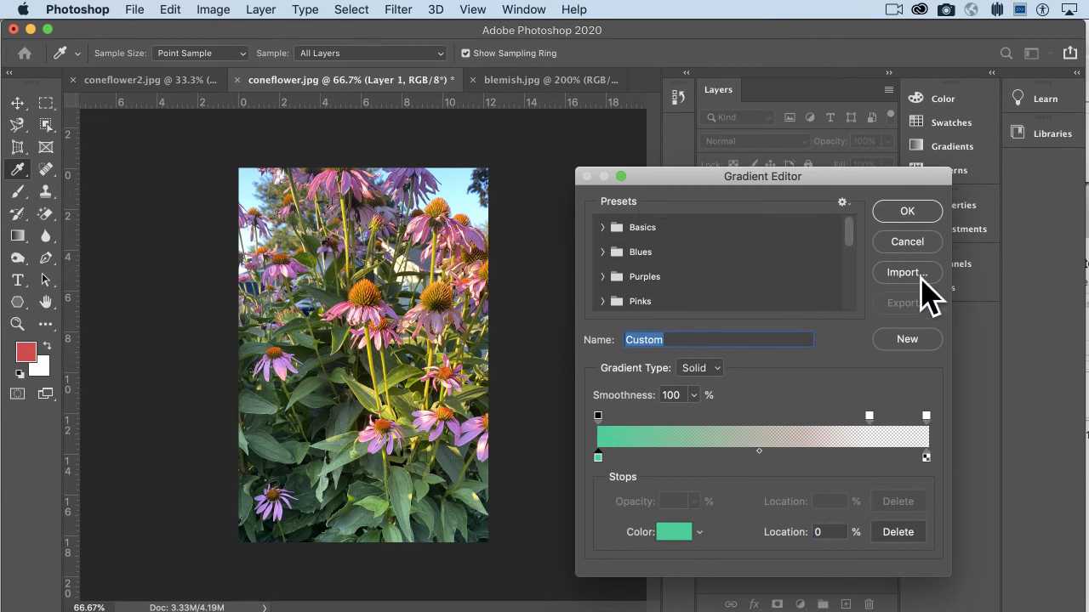
type("a")
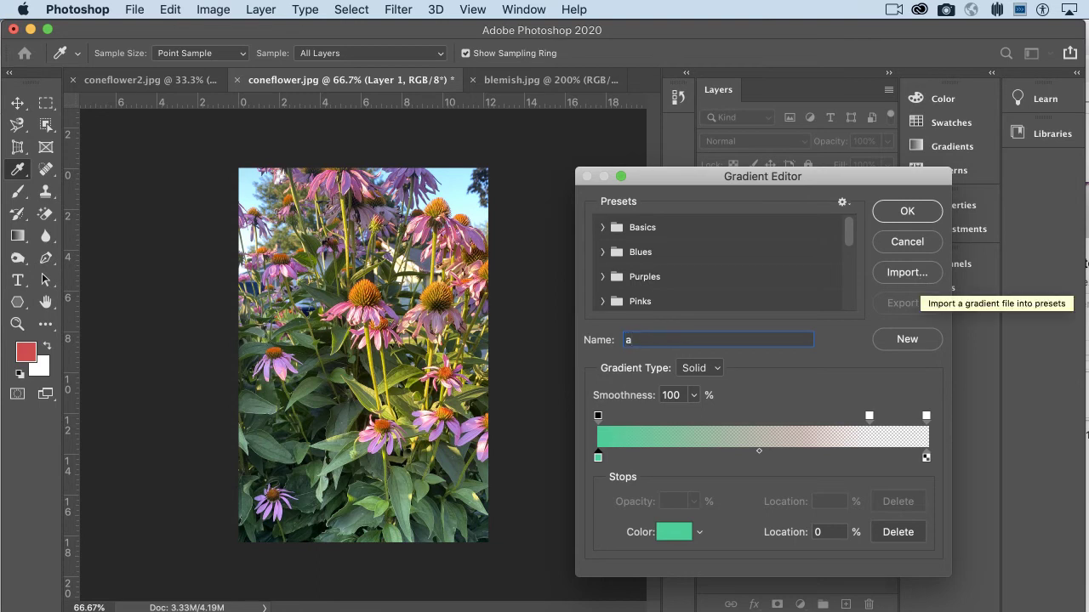
type("qua fade")
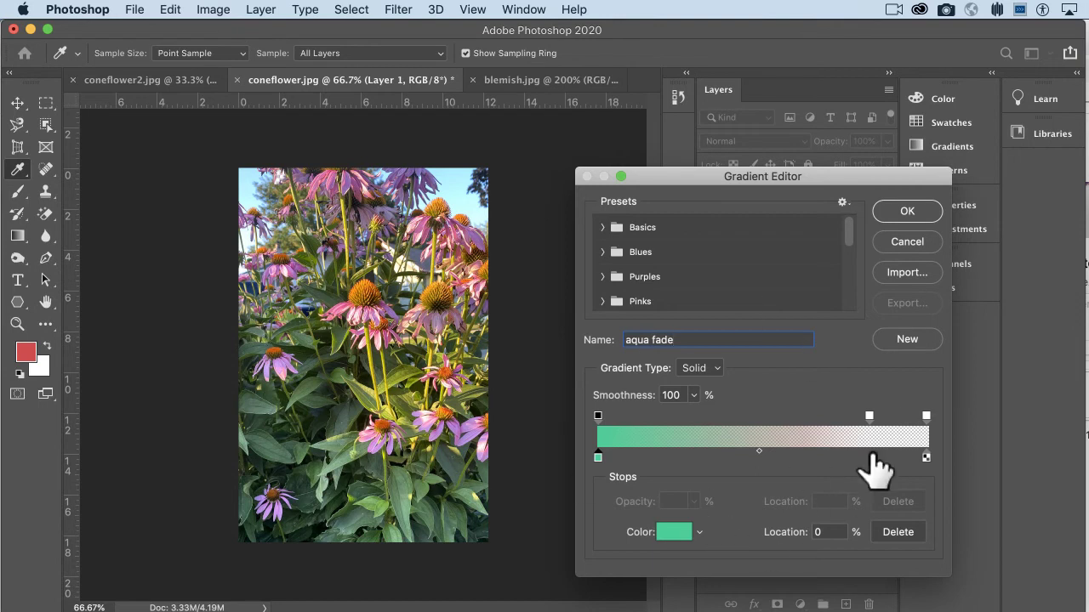
left_click(923, 223)
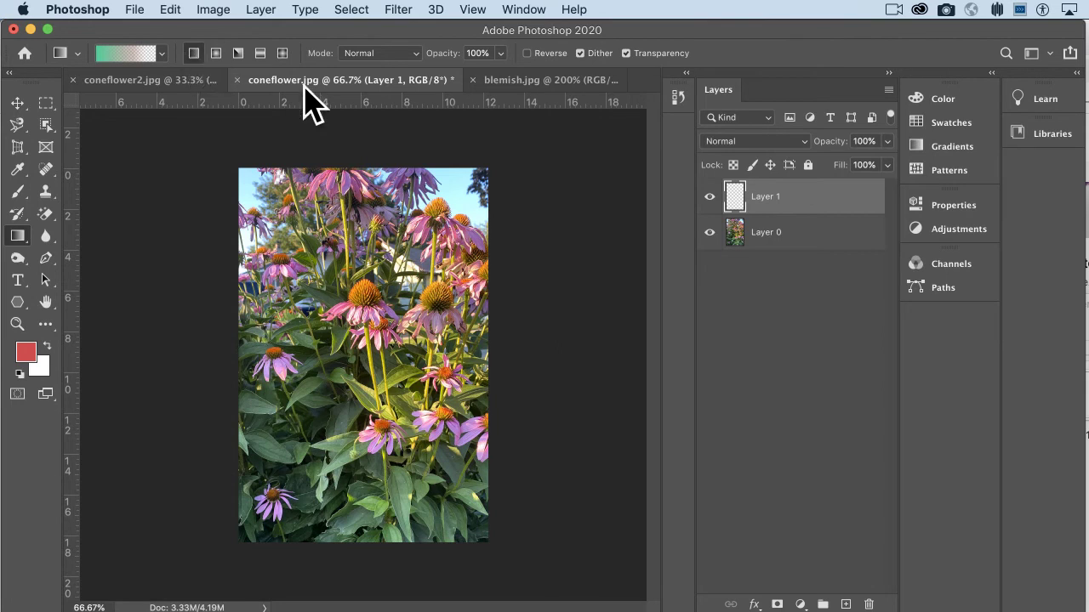
left_click_drag(364, 145, 362, 478)
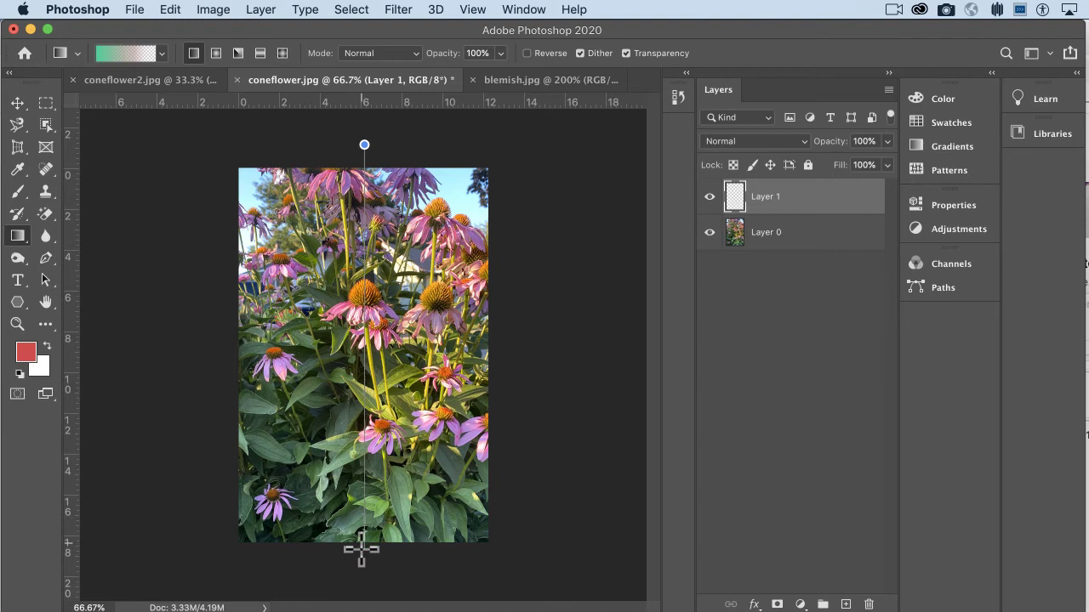
left_click_drag(361, 551, 361, 551)
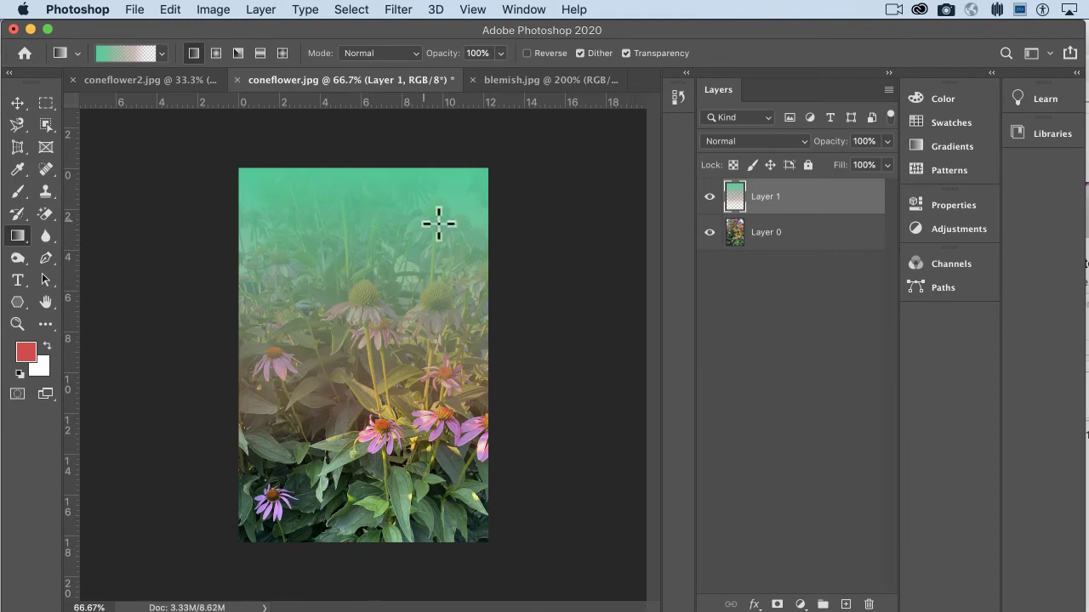
key("super+z")
left_click_drag(382, 557, 383, 155)
key("super+z")
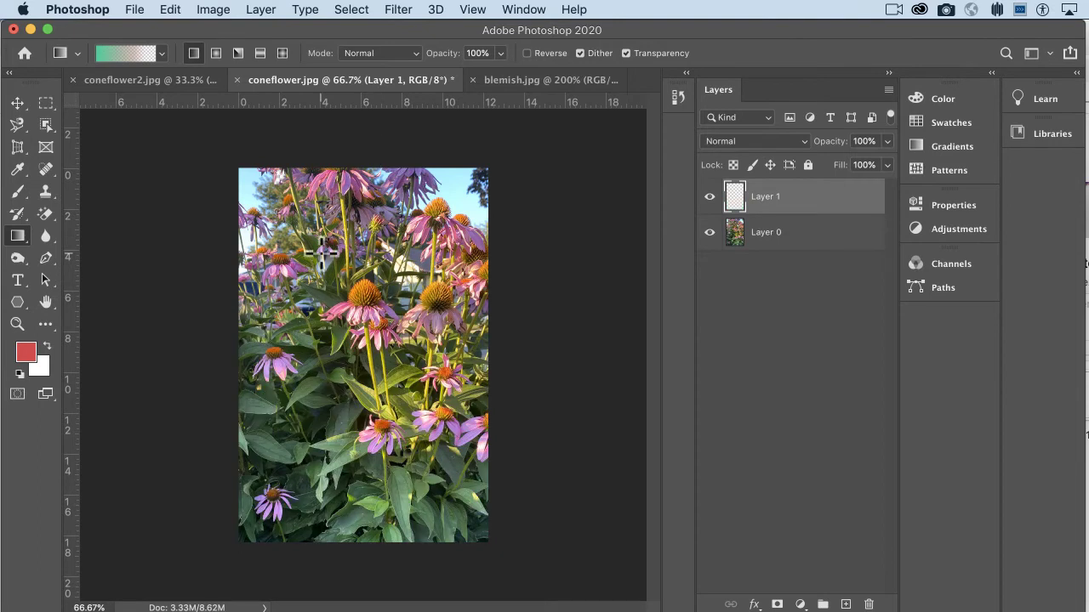
left_click_drag(247, 264, 545, 261)
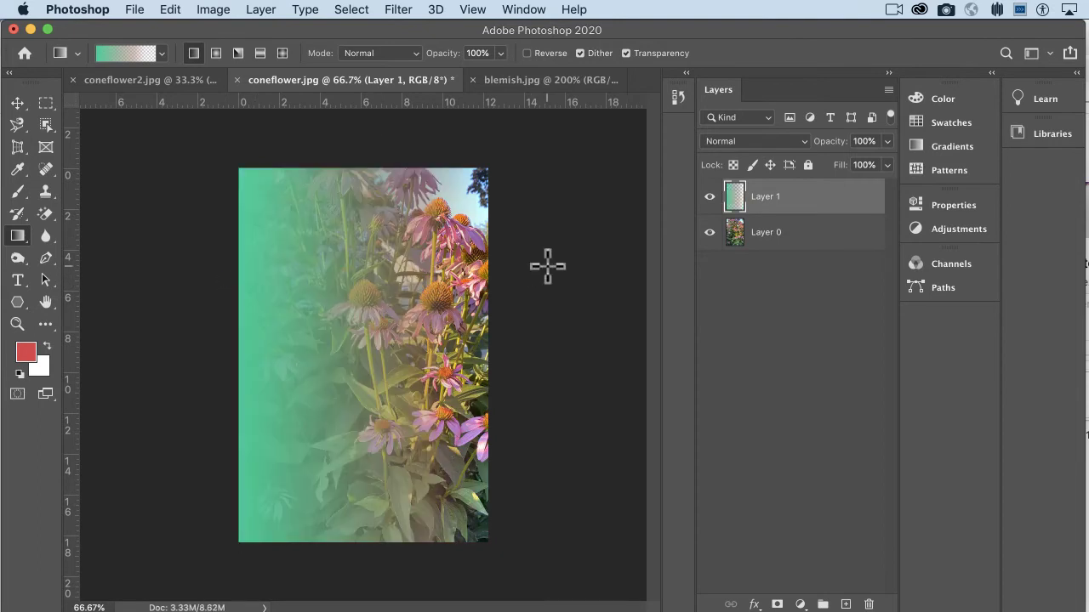
key("super+z")
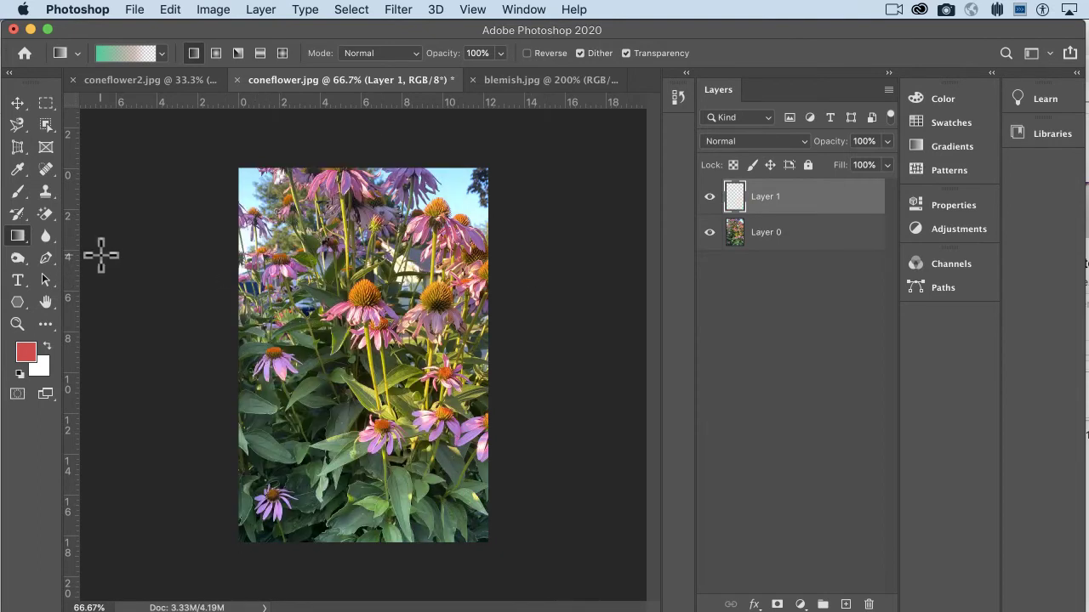
left_click_drag(100, 254, 629, 266)
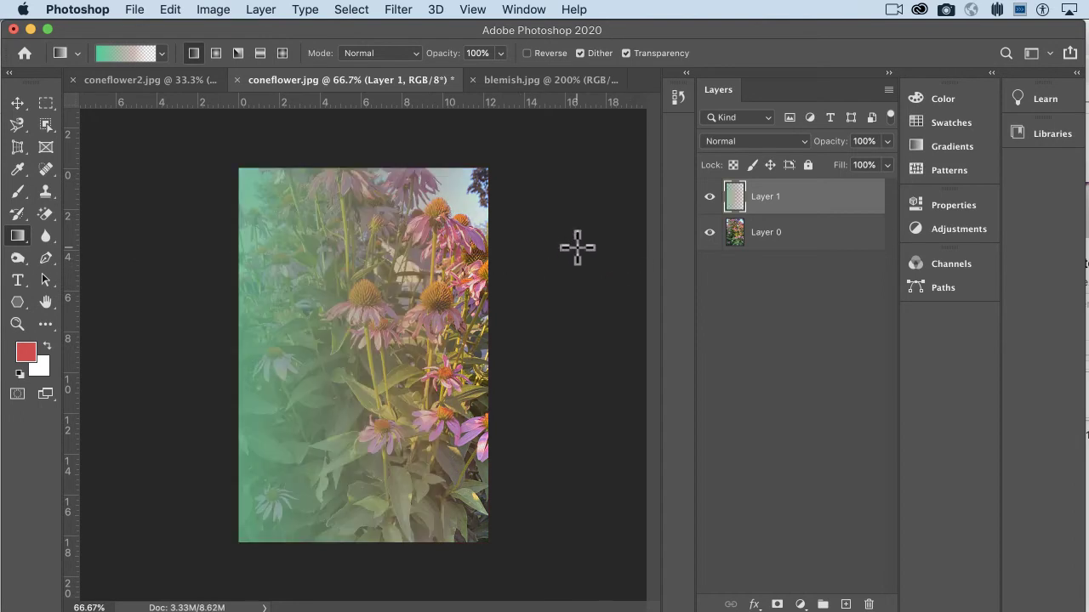
key("super+z")
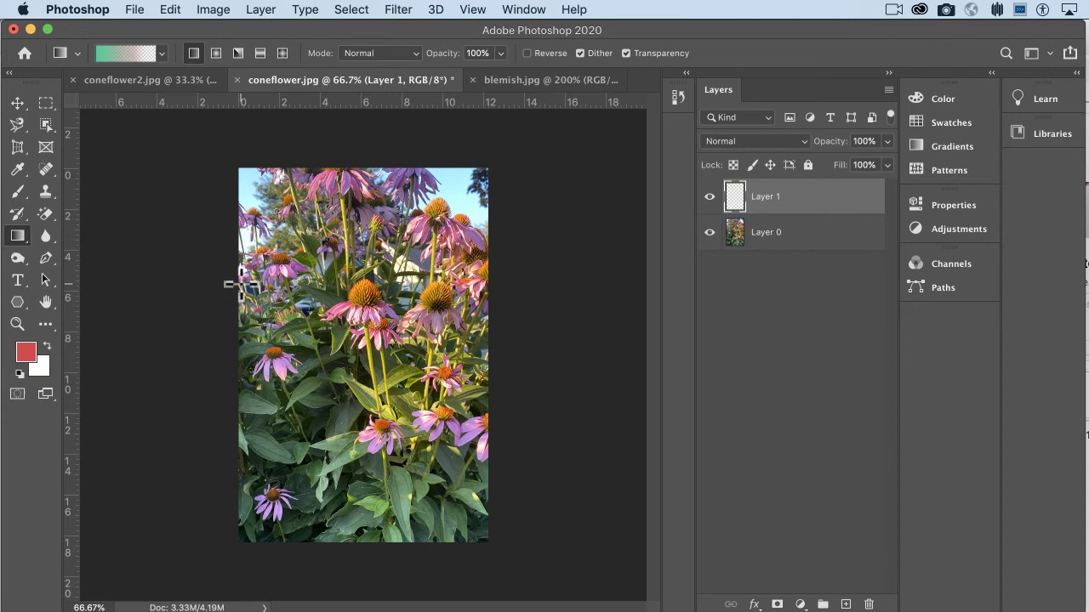
left_click_drag(231, 286, 374, 262)
left_click_drag(494, 266, 494, 266)
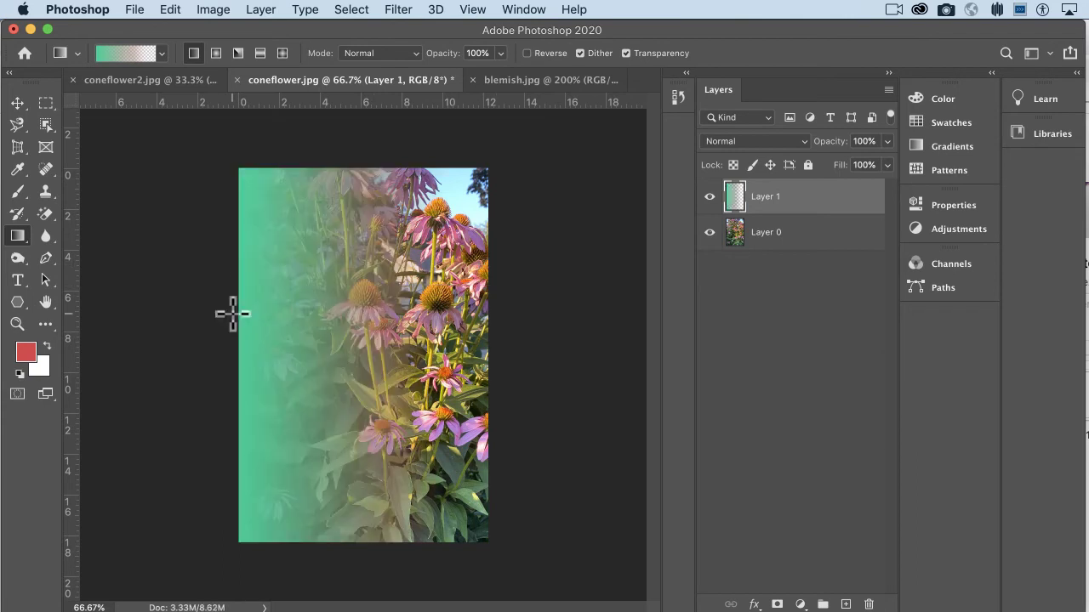
key("super+z")
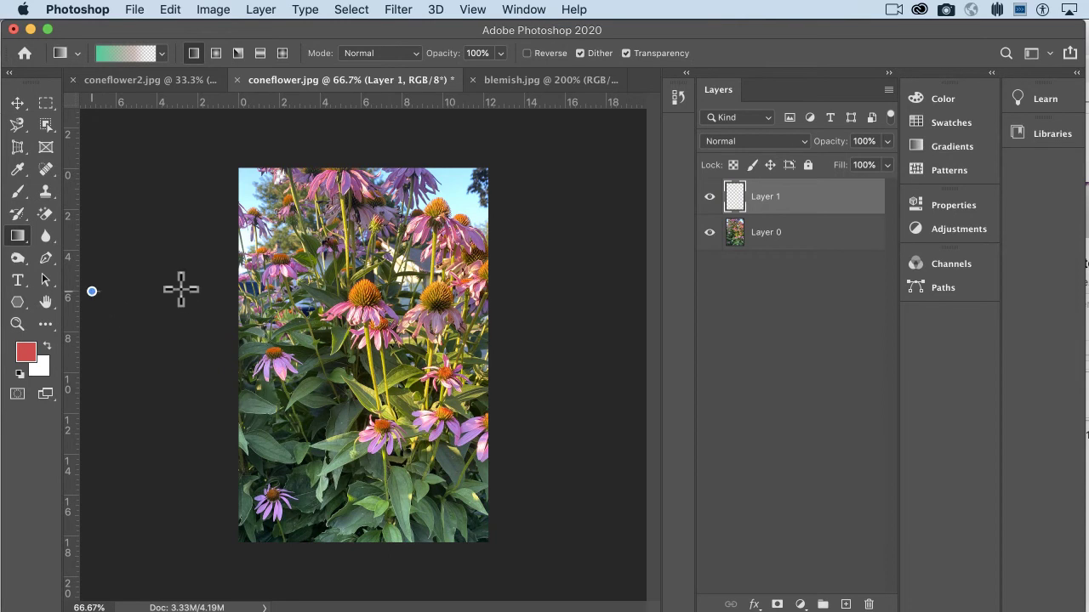
left_click_drag(181, 290, 506, 265)
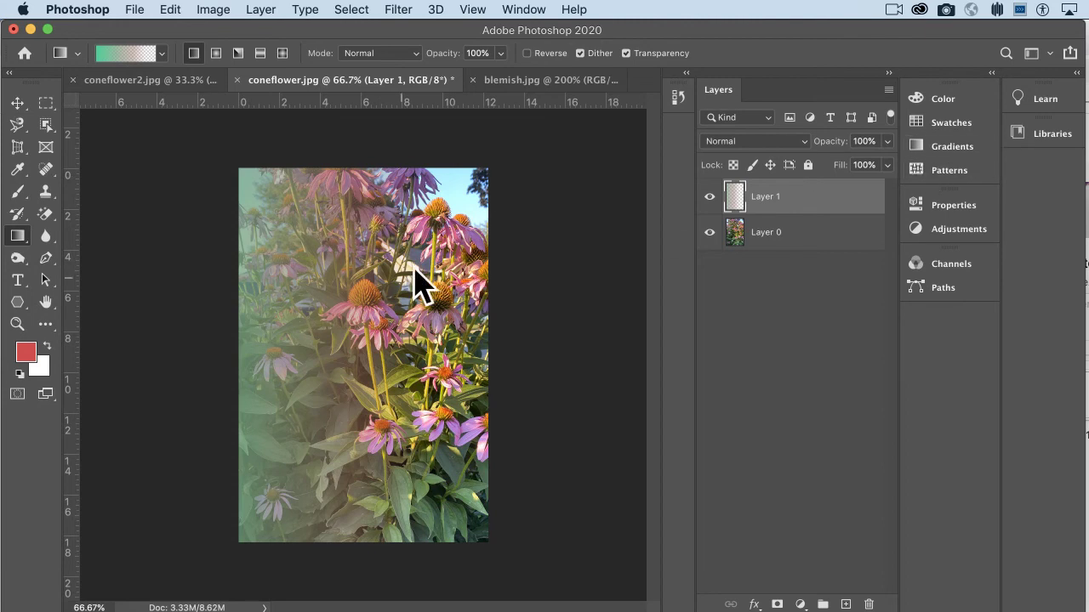
key("super+z")
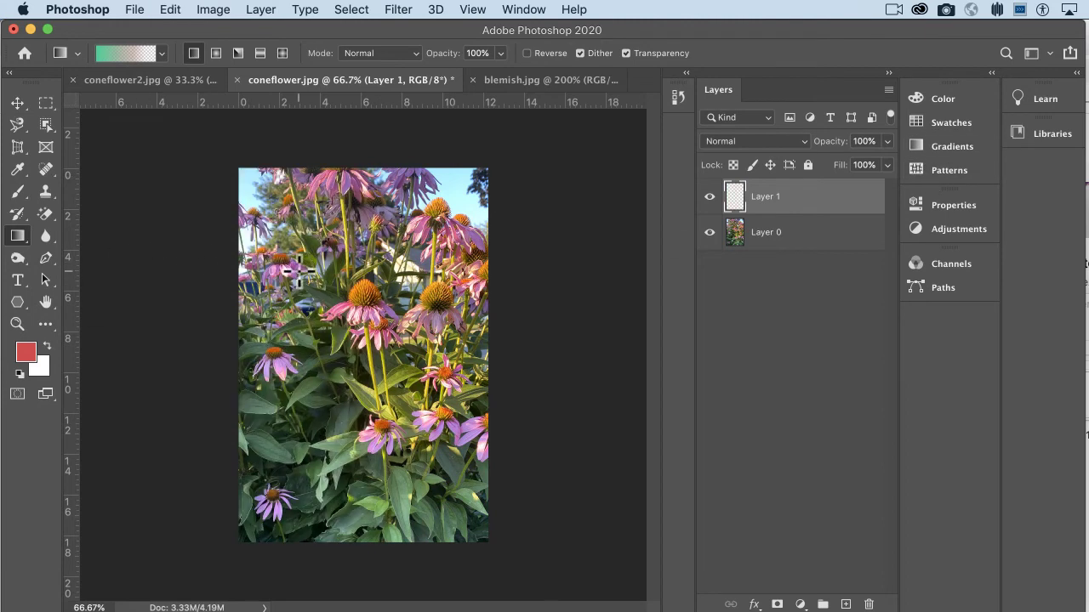
- Preview green radial gradients on the photo, undoing them and the extra Layer 1
left_click(216, 53)
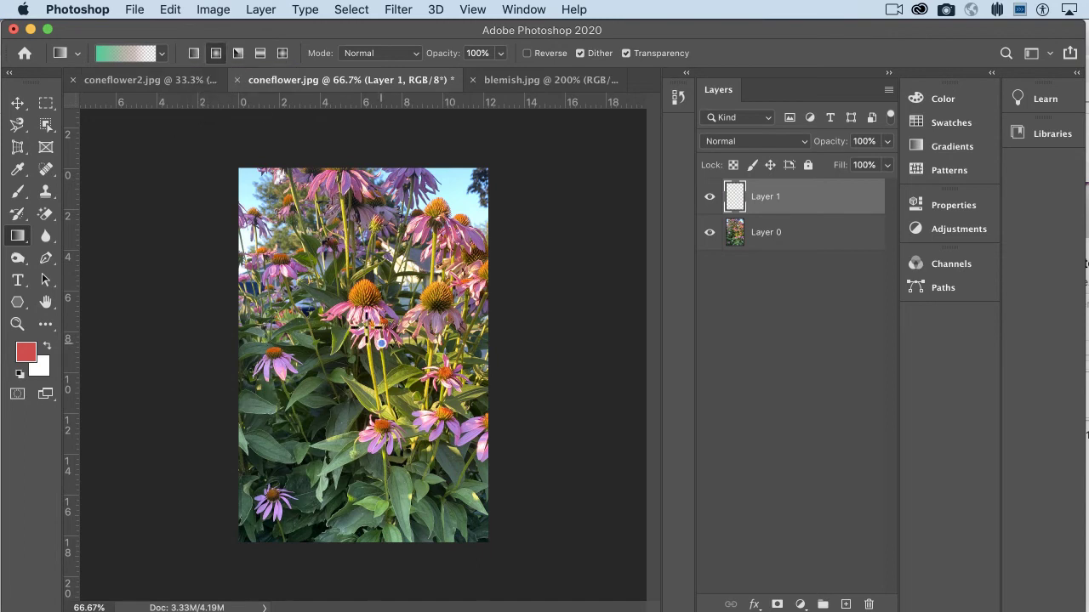
left_click_drag(380, 343, 228, 173)
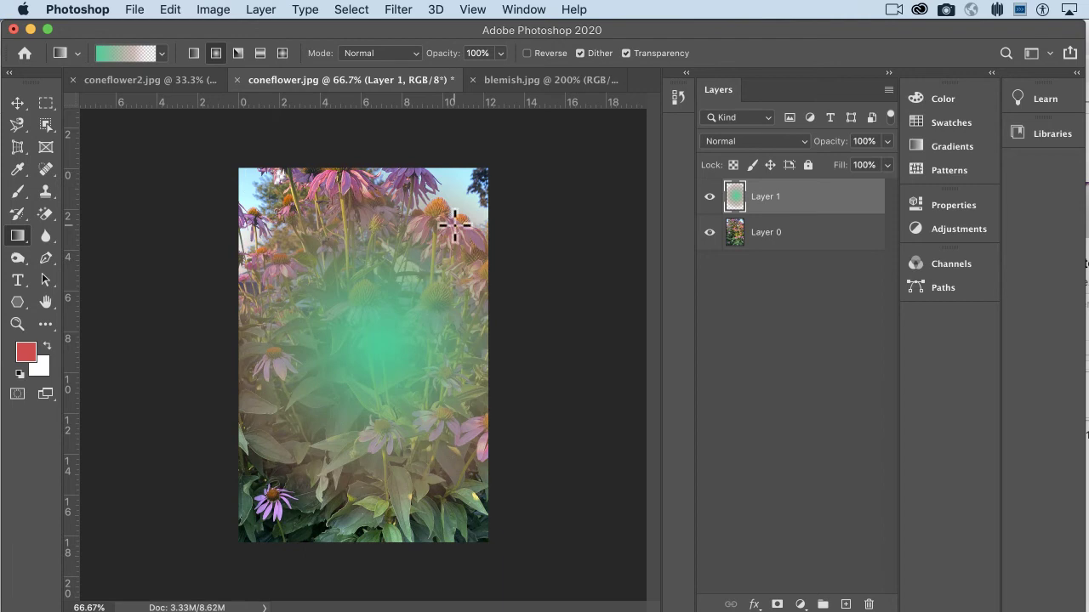
key("super+z")
left_click(238, 53)
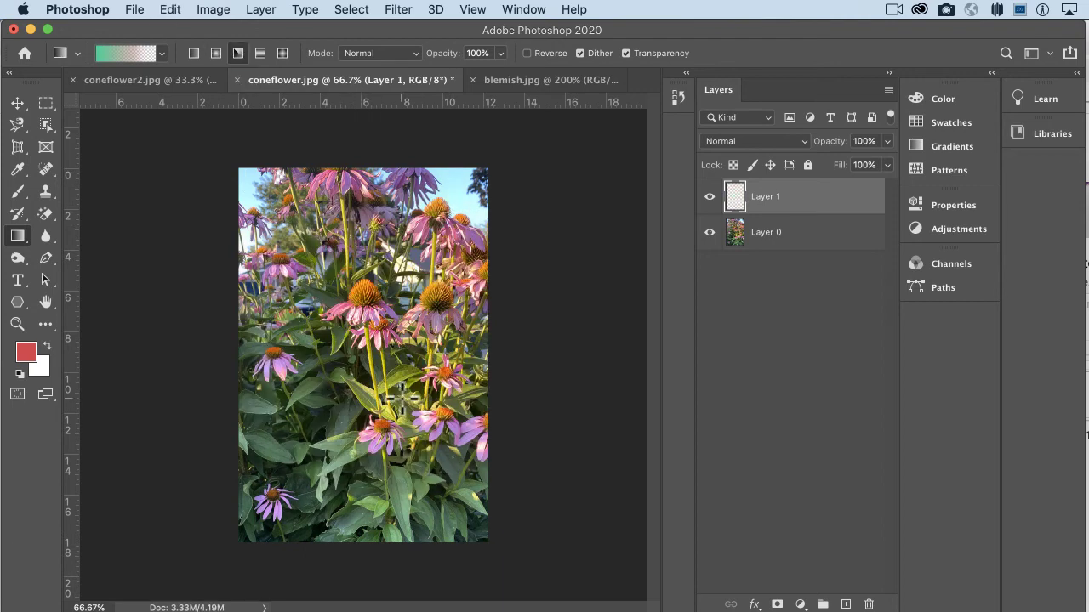
key("super+z")
left_click(217, 53)
left_click_drag(240, 250, 340, 345)
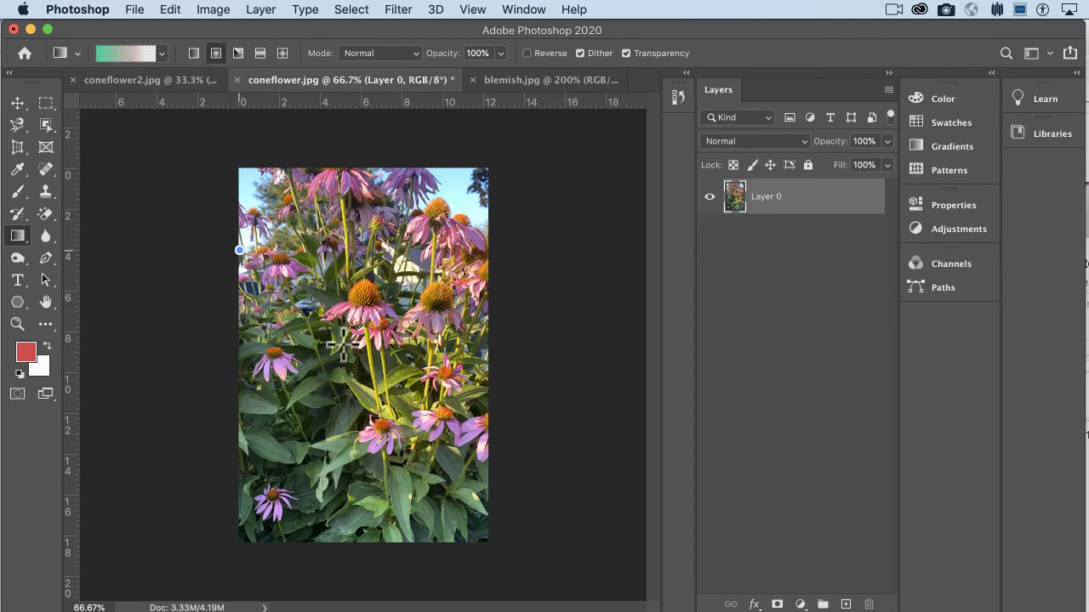
key("super+z")
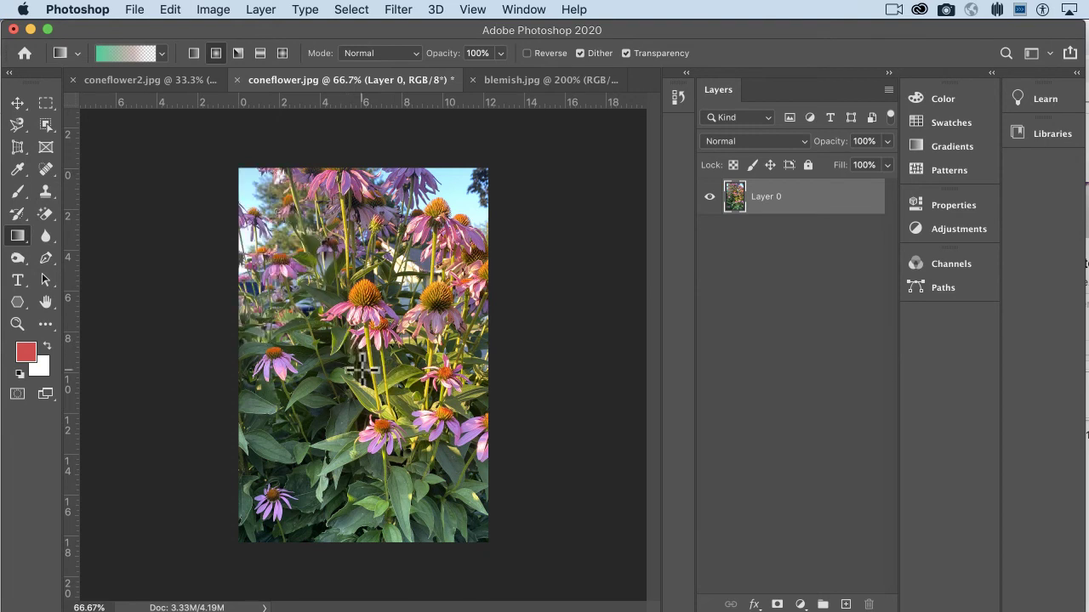
key("super+shift+z")
key("super+z")
- Try an angle gradient and a reflected gradient on the photo, undoing both
left_click_drag(366, 345, 281, 201)
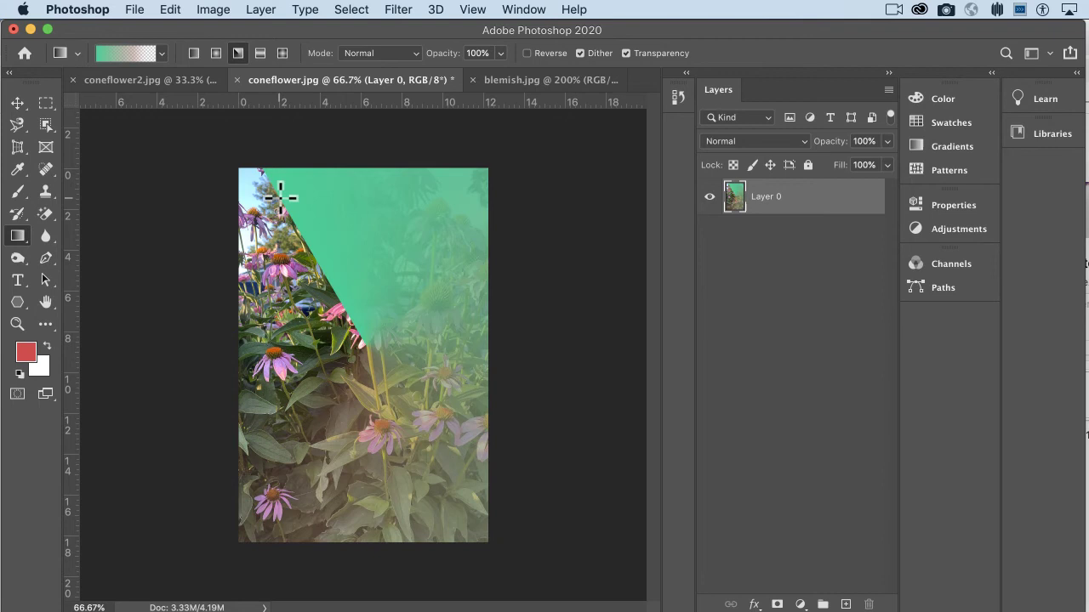
key("super+z")
left_click(260, 52)
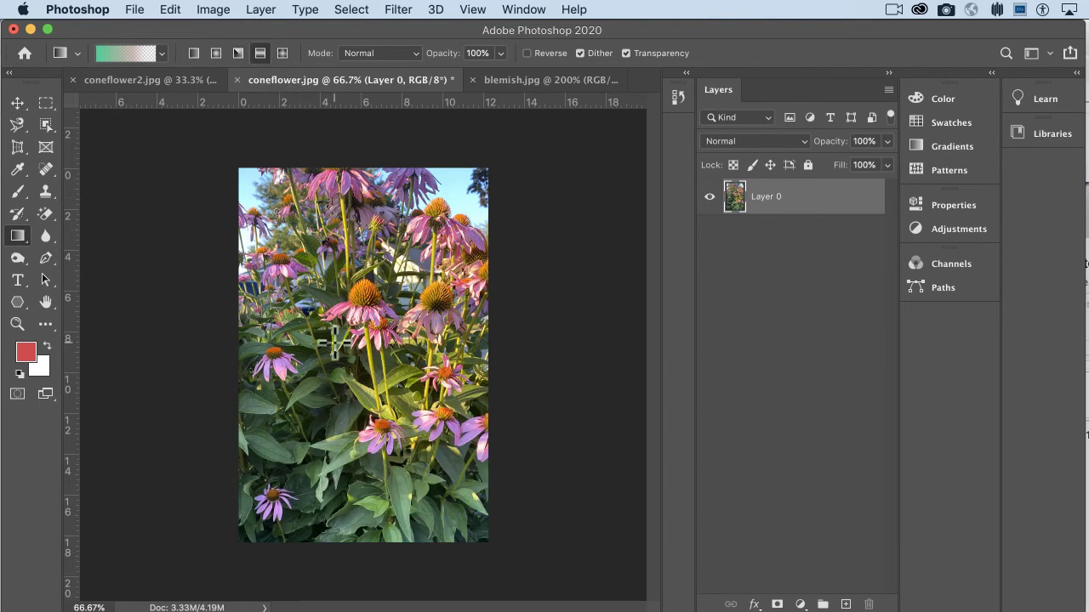
left_click_drag(335, 340, 334, 211)
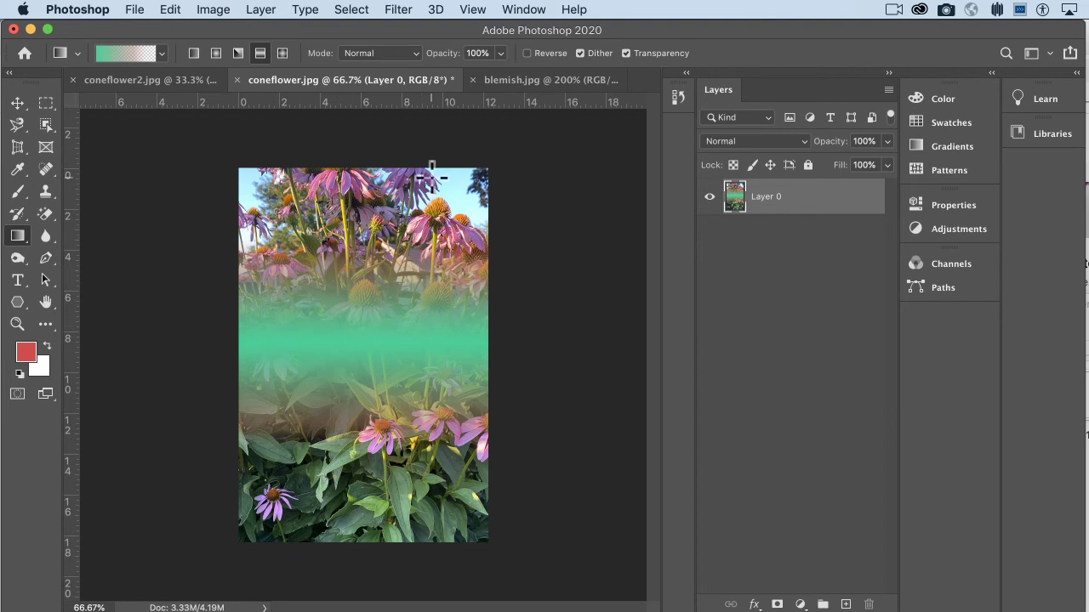
key("super+z")
- Dismiss the no-layers-selected alert and add a new empty Layer 1 above the photo
left_click(432, 316)
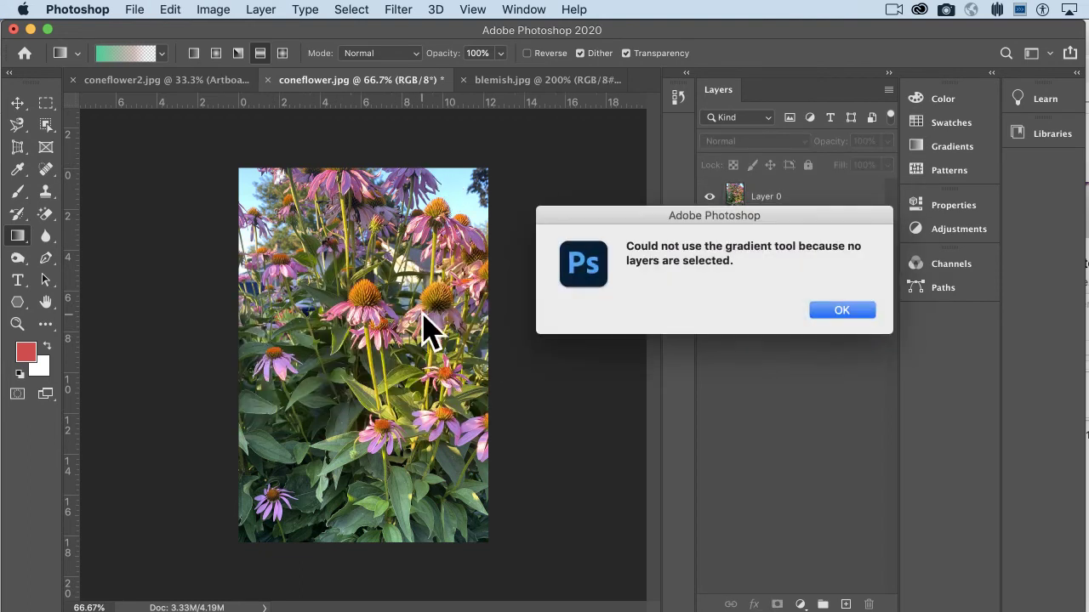
left_click(842, 311)
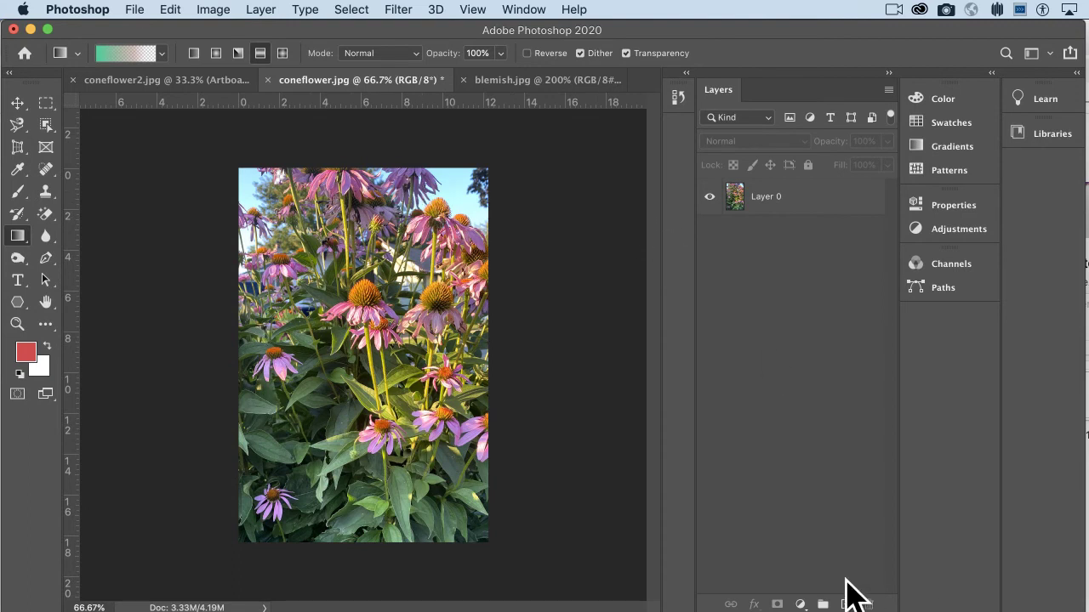
left_click(845, 603)
- Test linear, reflected and diamond green gradients on Layer 1, undoing each, then reselect Linear
left_click_drag(432, 231, 392, 365)
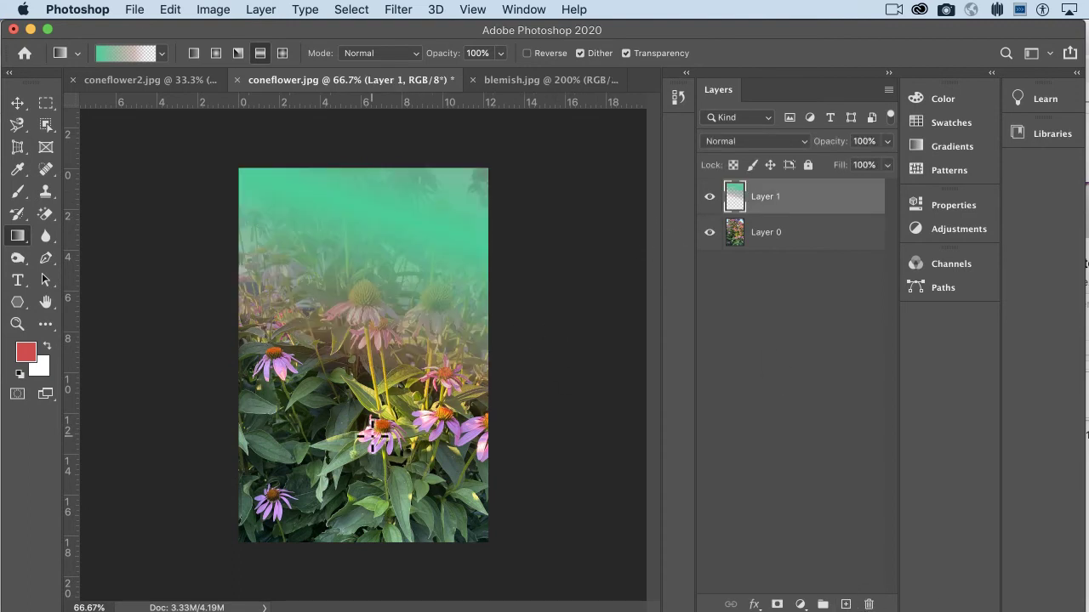
key("super+z")
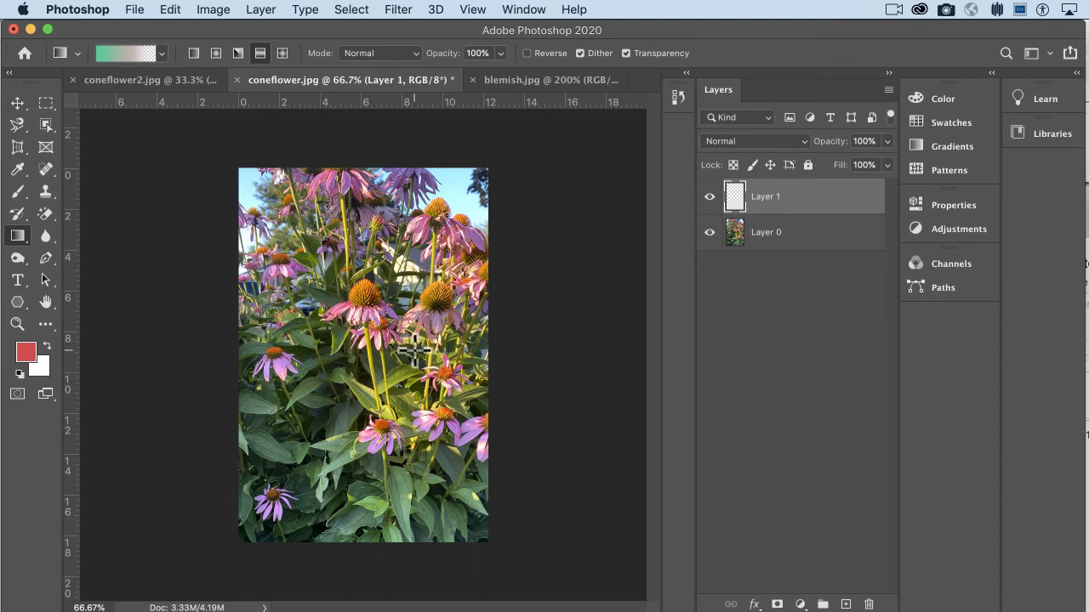
left_click_drag(404, 329, 331, 409)
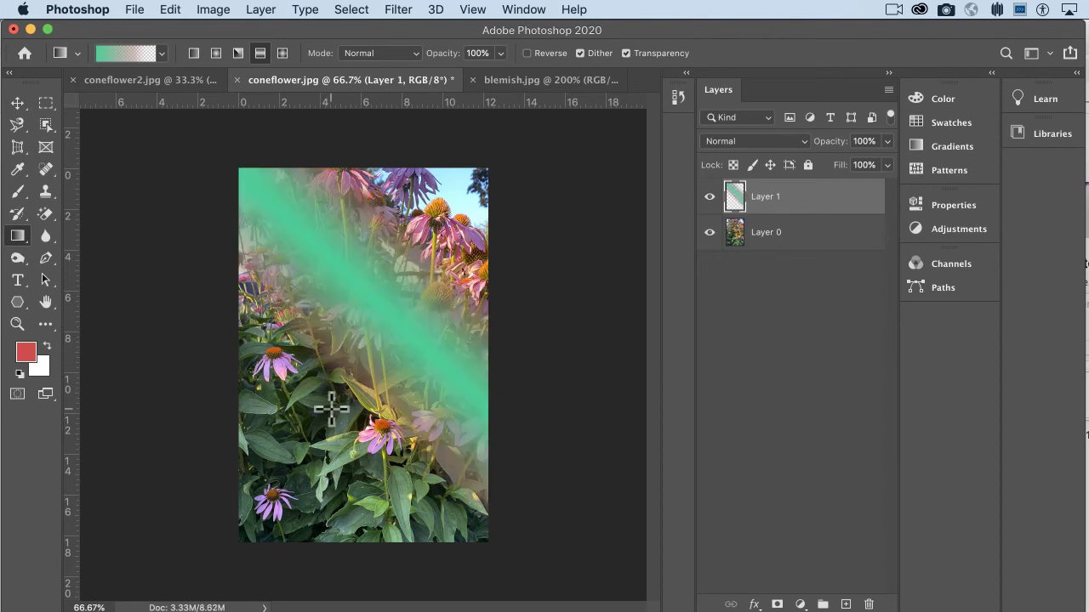
left_click(284, 55)
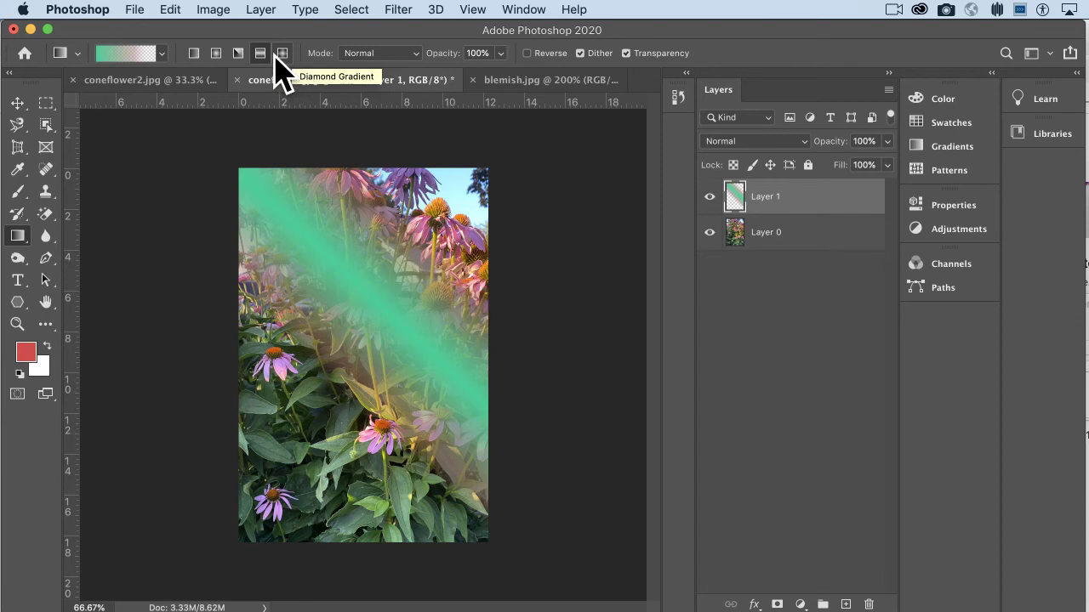
key("super+z")
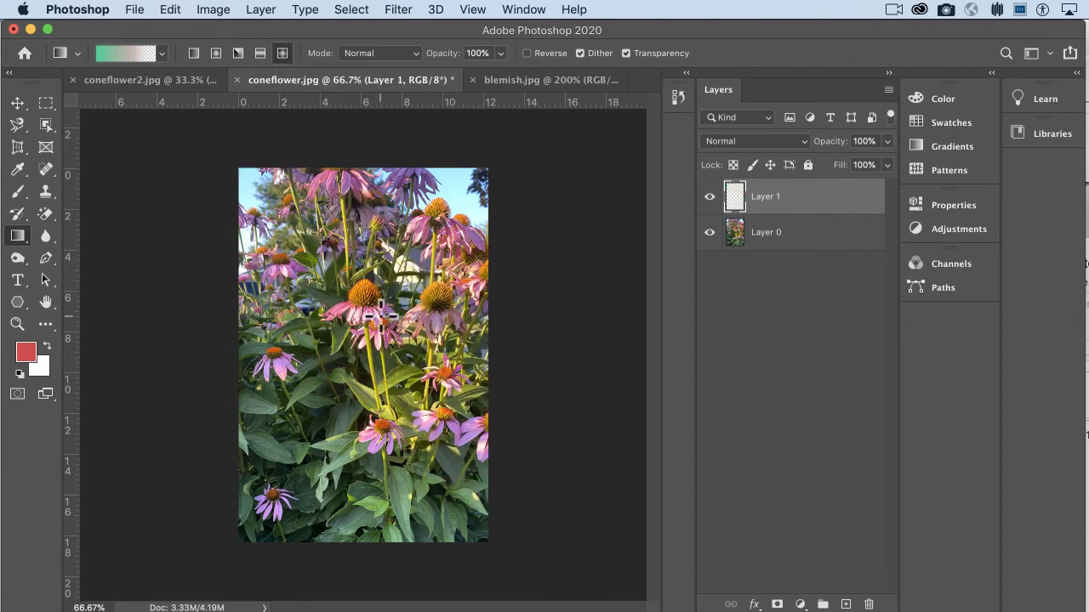
left_click_drag(388, 375, 361, 218)
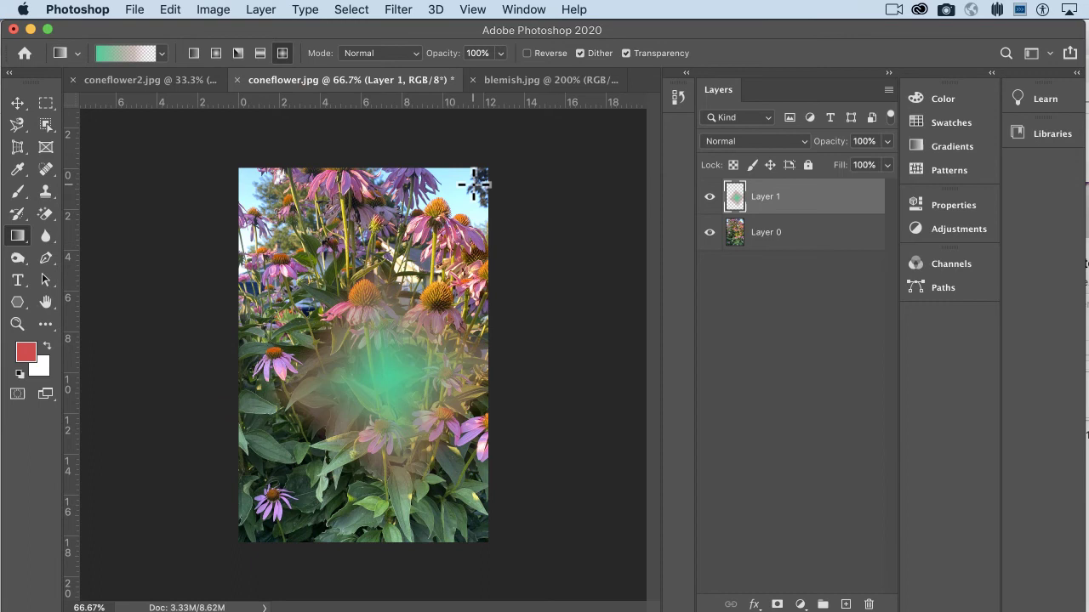
key("super+z")
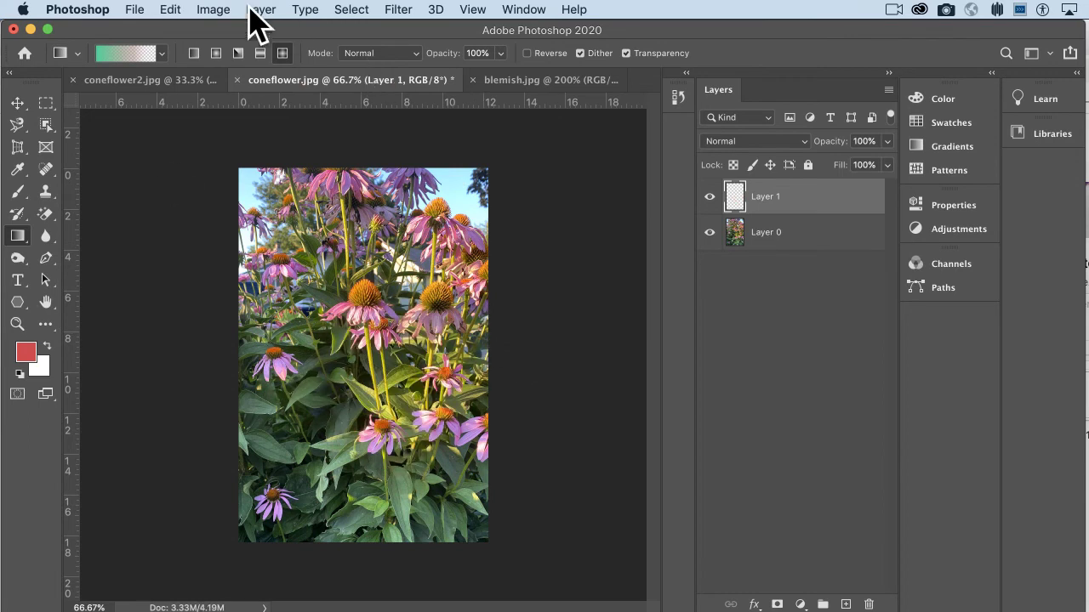
left_click(194, 54)
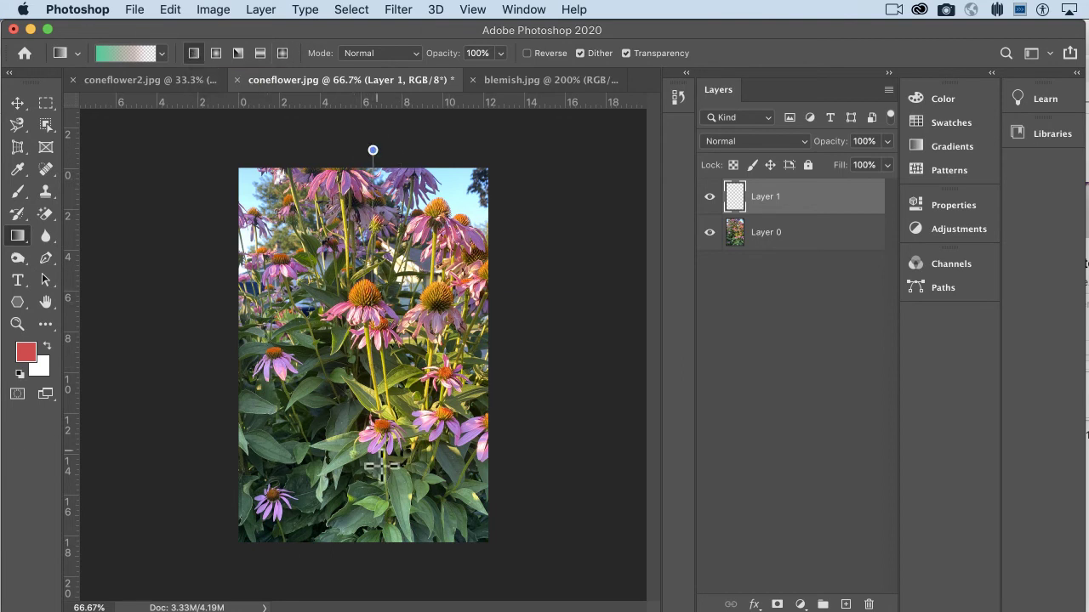
left_click_drag(396, 549, 395, 549)
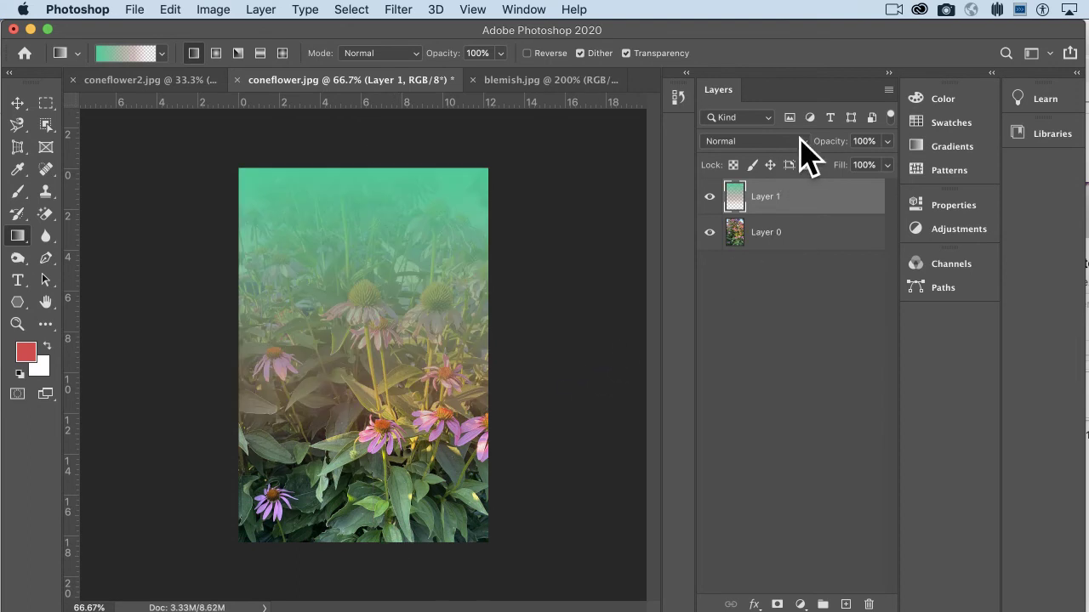
key("super+1")
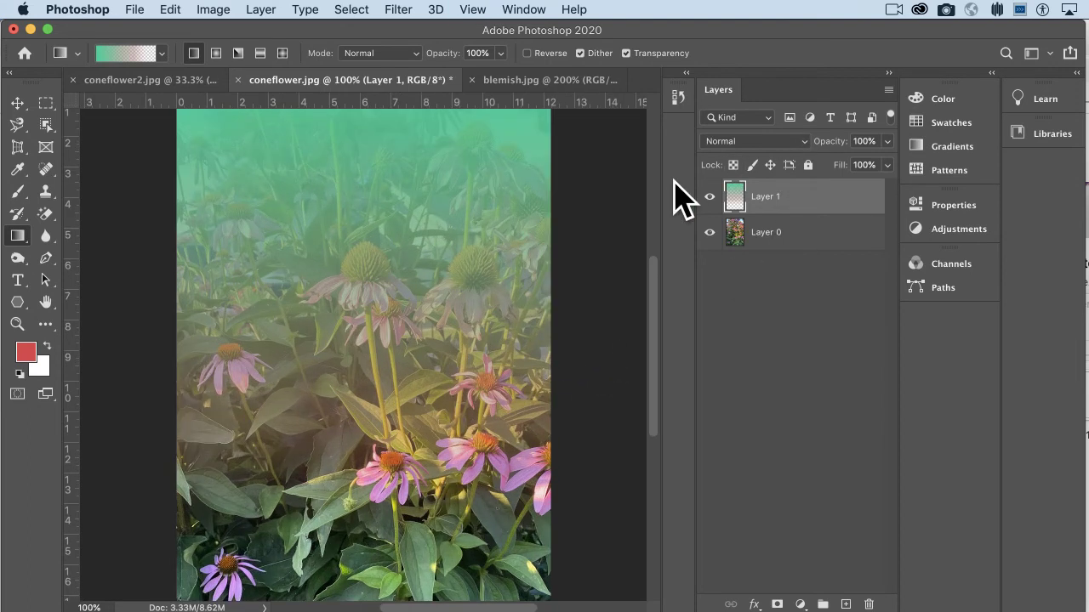
left_click(762, 140)
left_click(768, 145)
left_click_drag(886, 141, 907, 171)
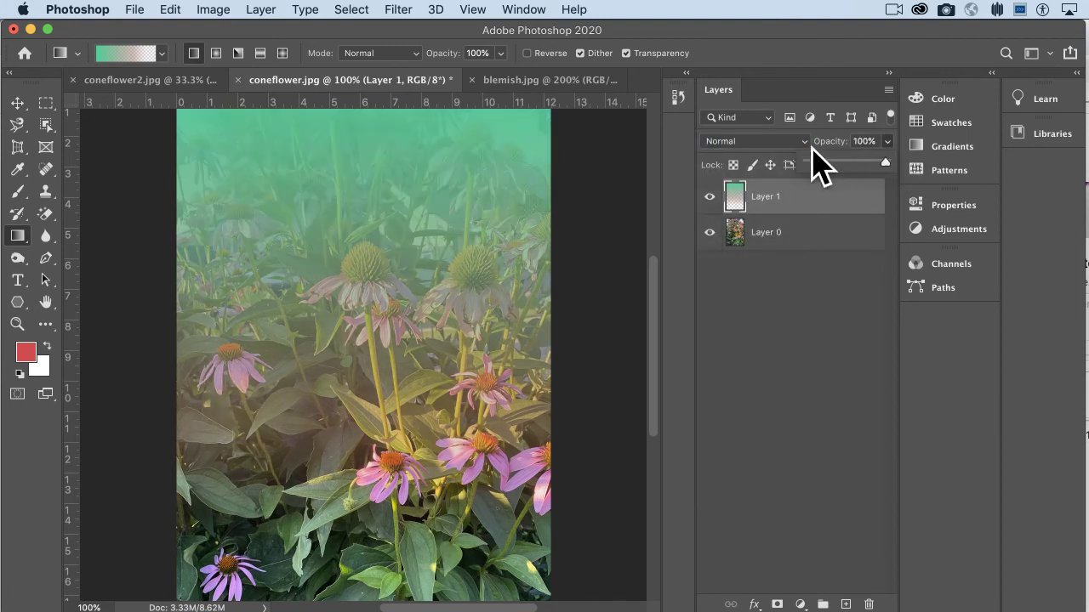
left_click(797, 142)
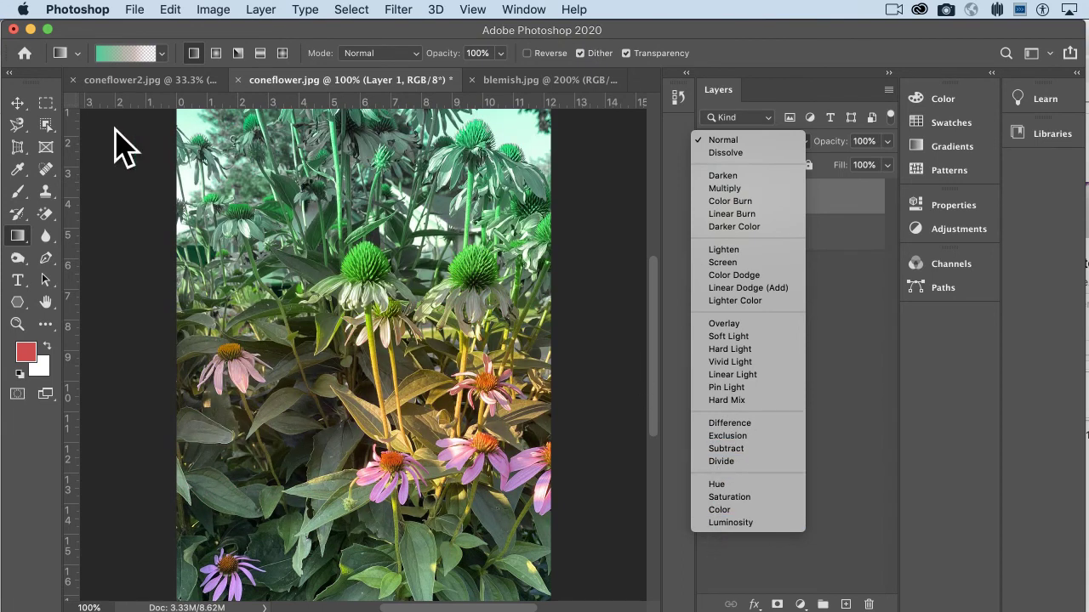
left_click(25, 115)
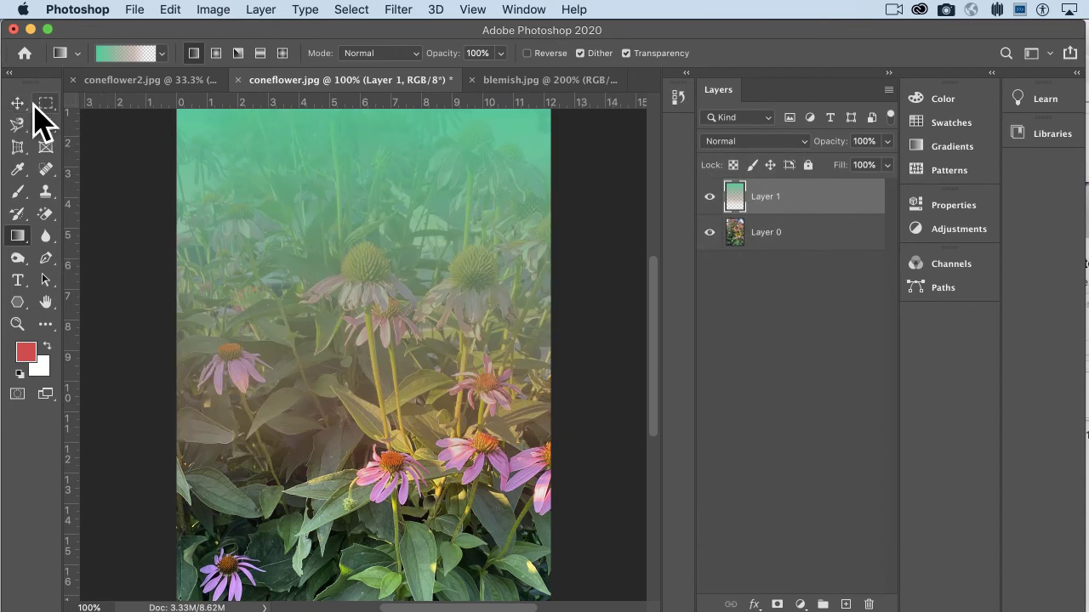
- Select the Gradient tool with the cyan-to-magenta Purple_02 preset
left_click(15, 104)
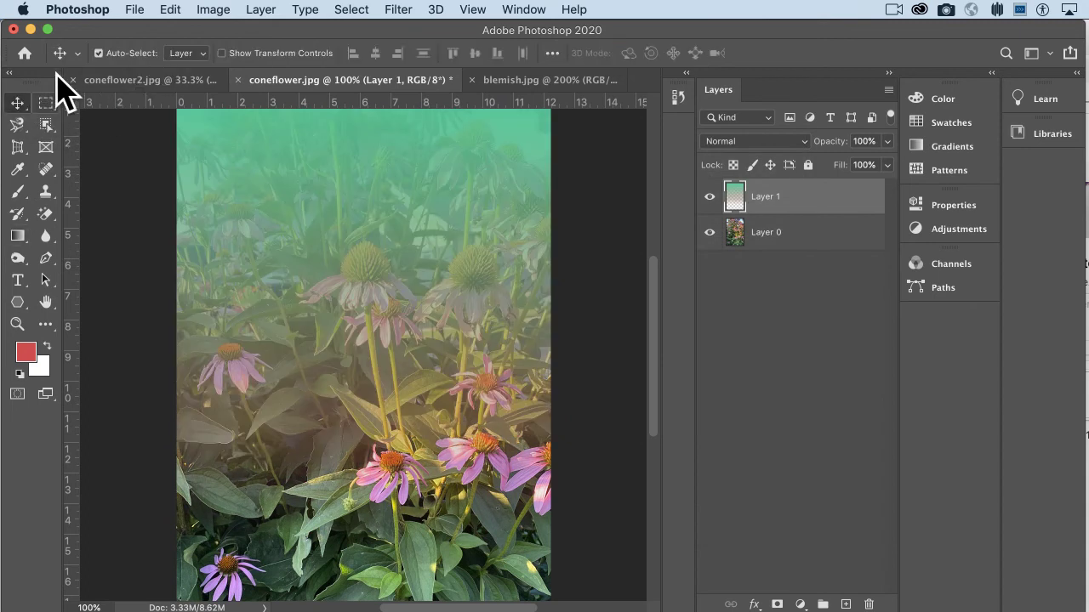
left_click(17, 237)
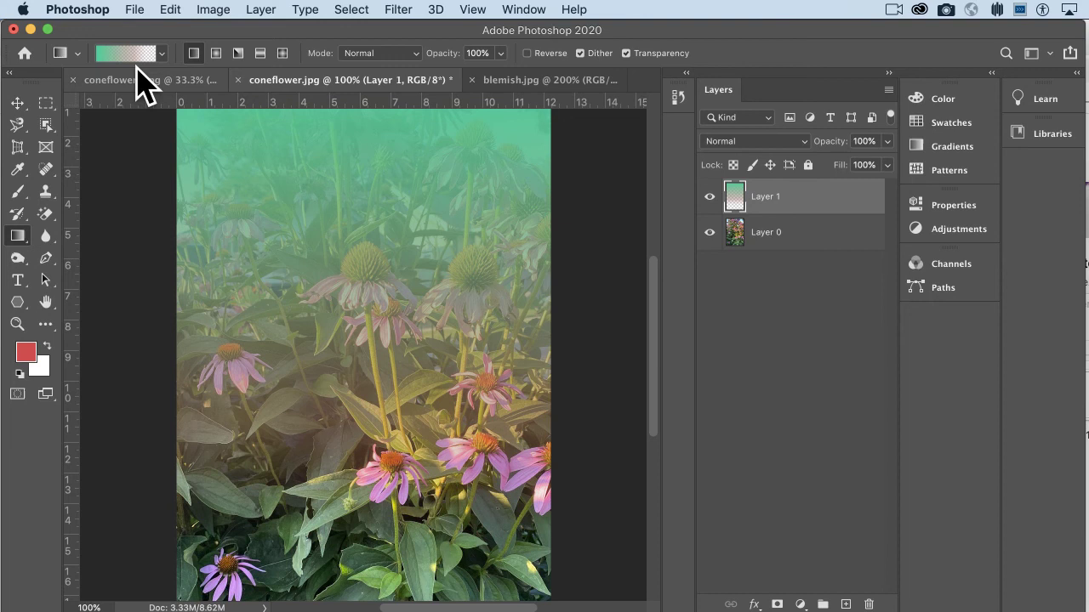
left_click(163, 53)
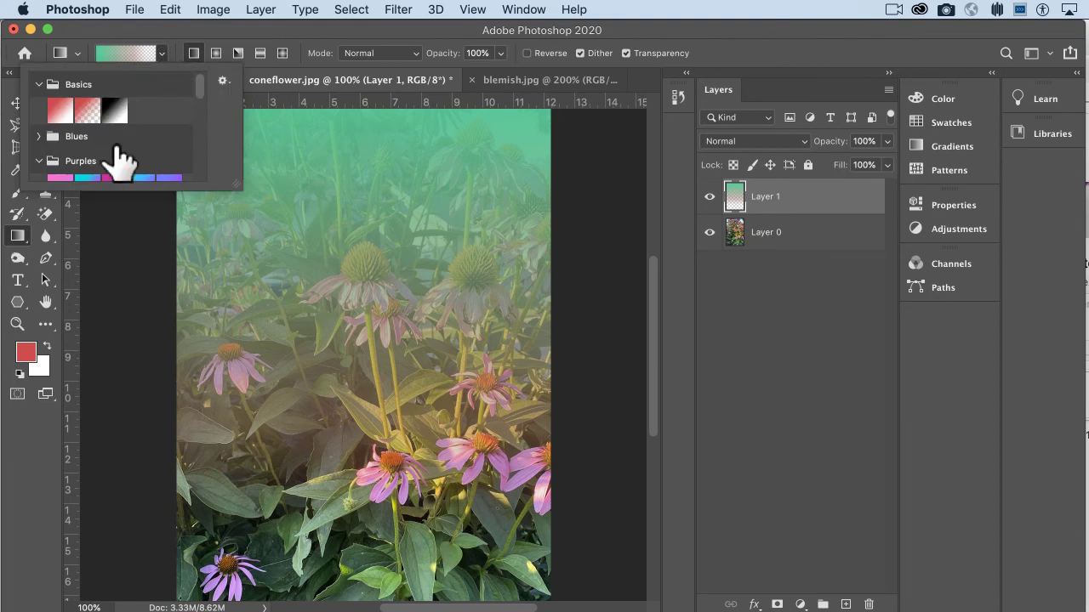
scroll(117, 158, "down", 2)
left_click(88, 147)
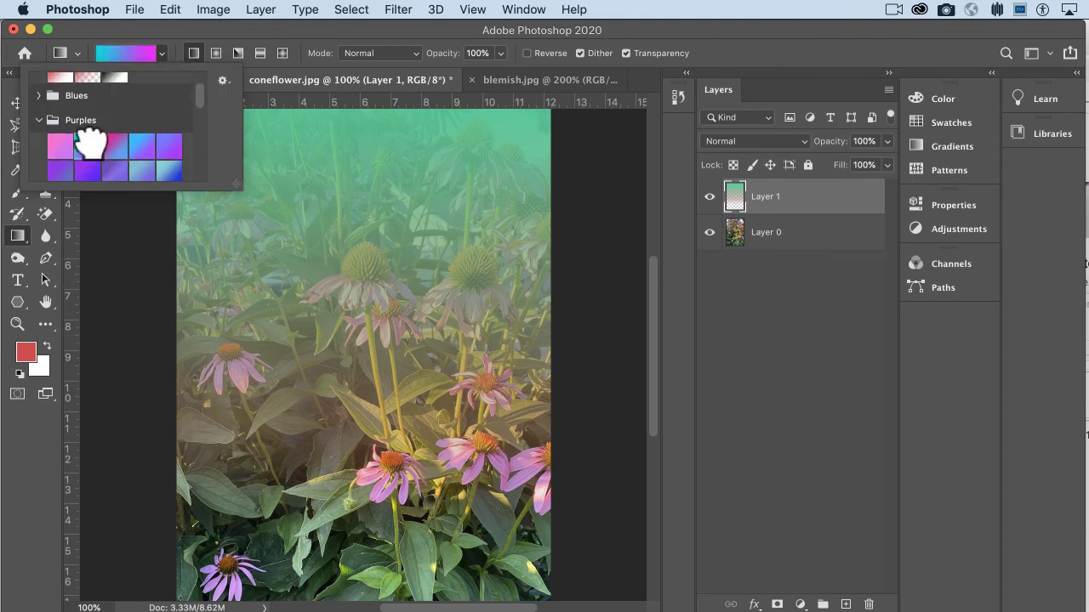
- Add a bright yellow colour stop at 50% and shift the yellow-to-magenta midpoint left
left_click(136, 54)
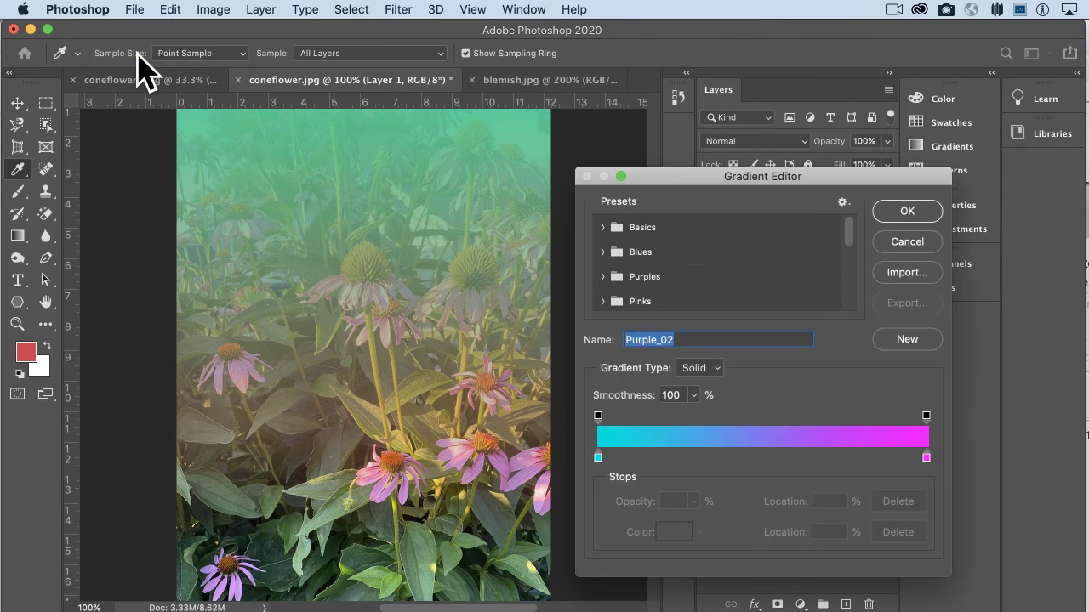
left_click(733, 463)
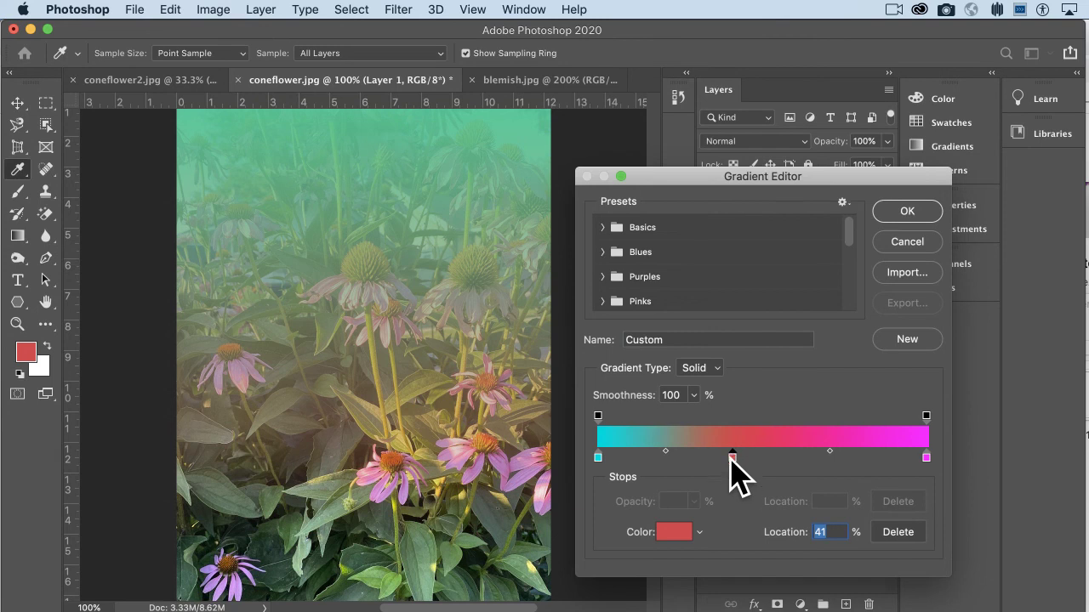
left_click(700, 532)
left_click(662, 536)
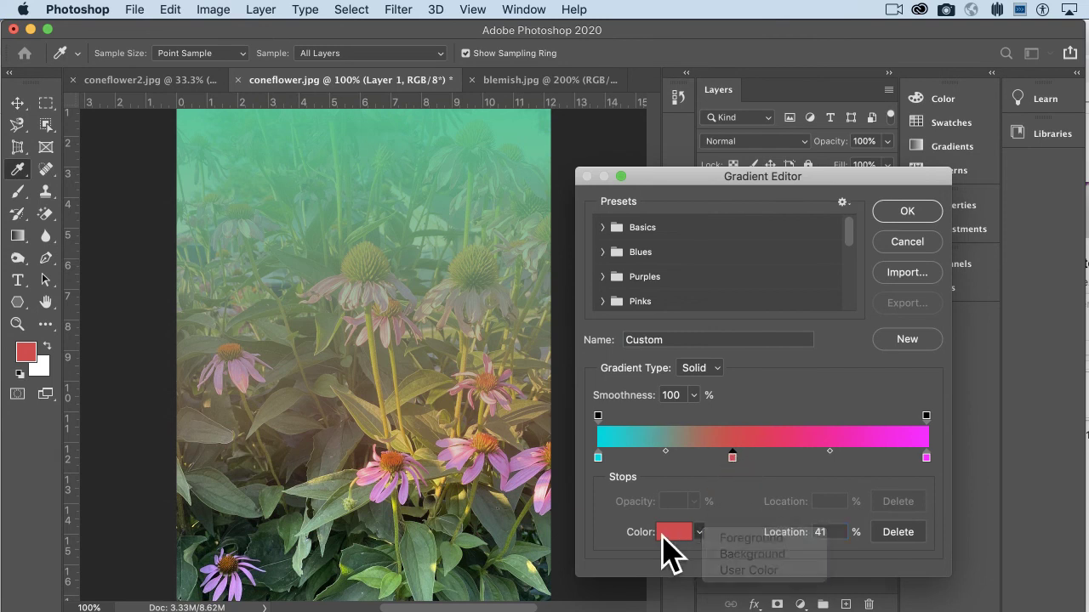
left_click(867, 401)
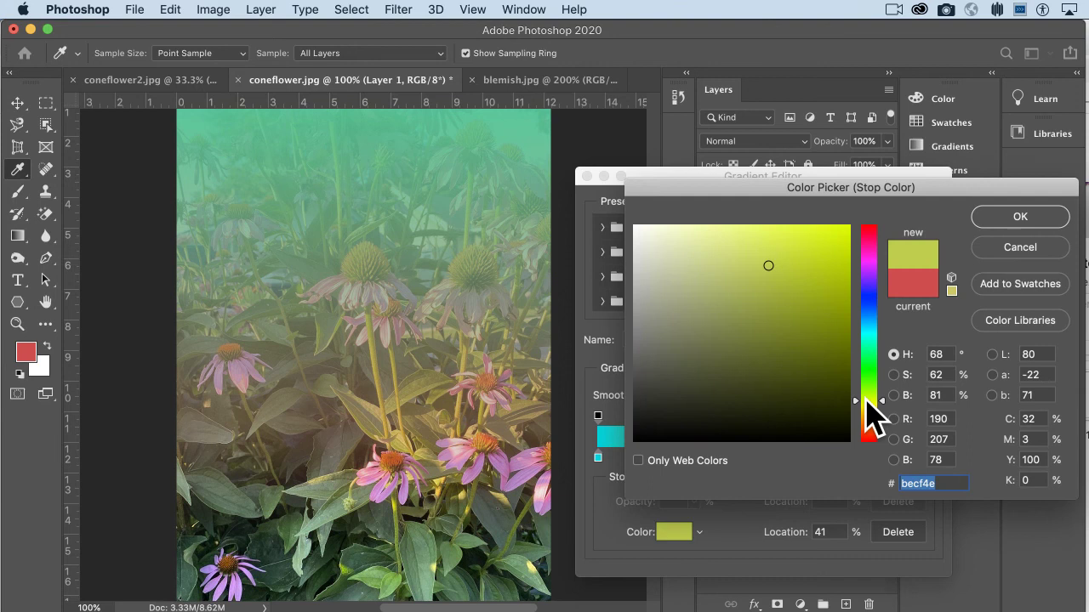
left_click_drag(866, 401, 866, 408)
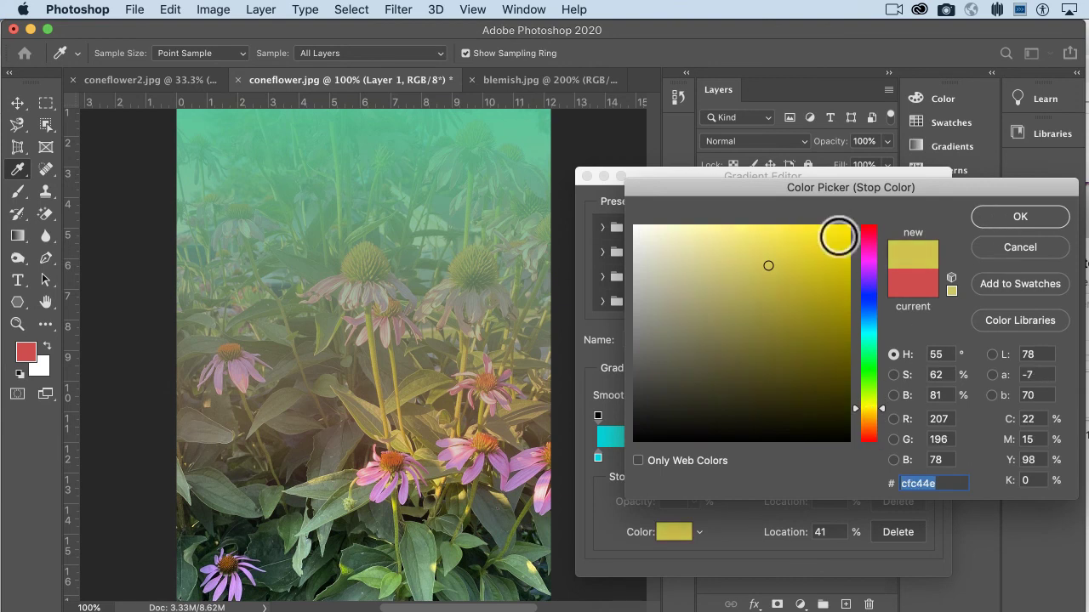
left_click(838, 234)
left_click(991, 218)
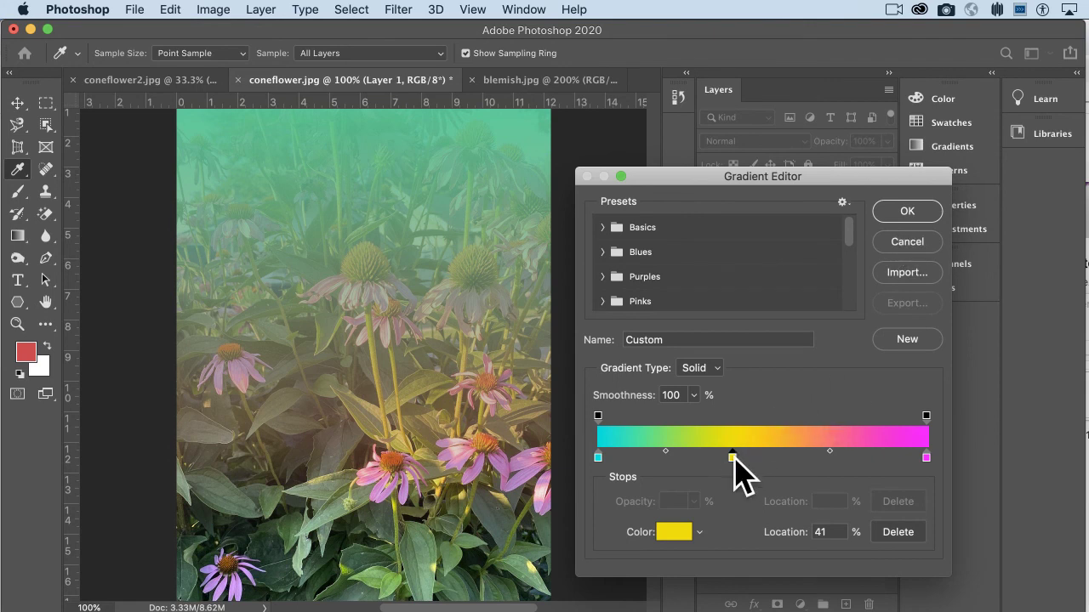
left_click_drag(730, 453, 759, 454)
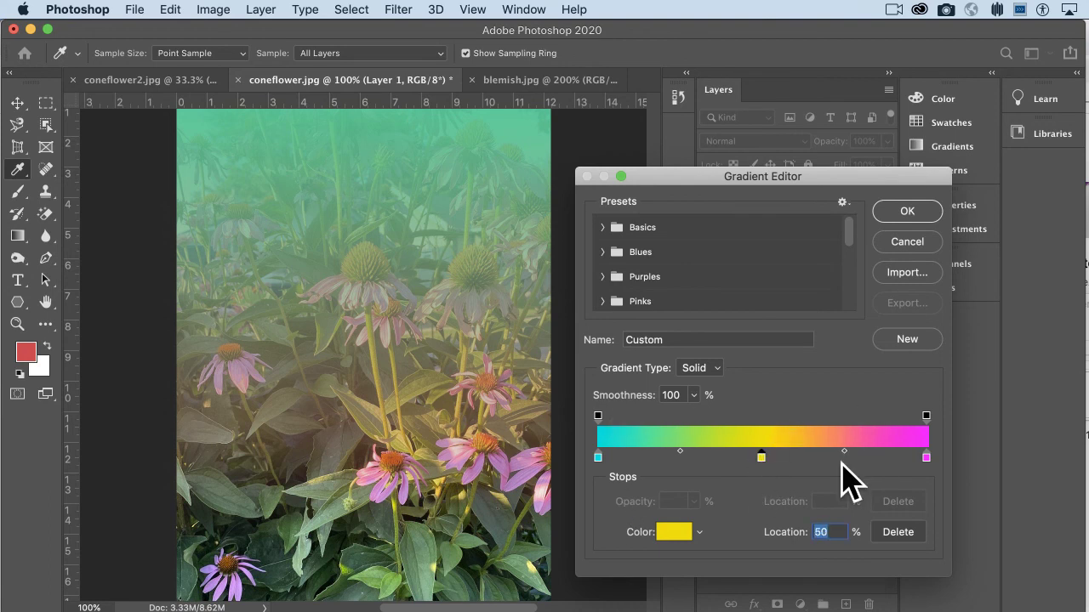
mouse_move(843, 454)
left_mouse_down()
mouse_move(805, 453)
mouse_move(908, 453)
mouse_move(802, 453)
mouse_move(841, 453)
left_mouse_up()
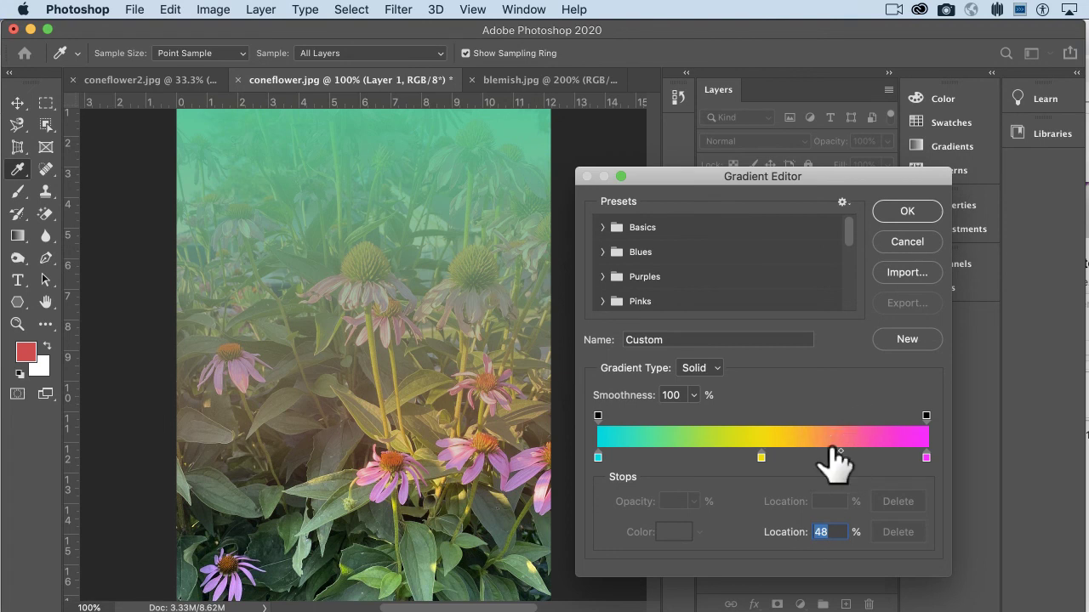
left_click(897, 214)
- Fill a new Layer 2 with the rainbow gradient from top to bottom
key("super+minus")
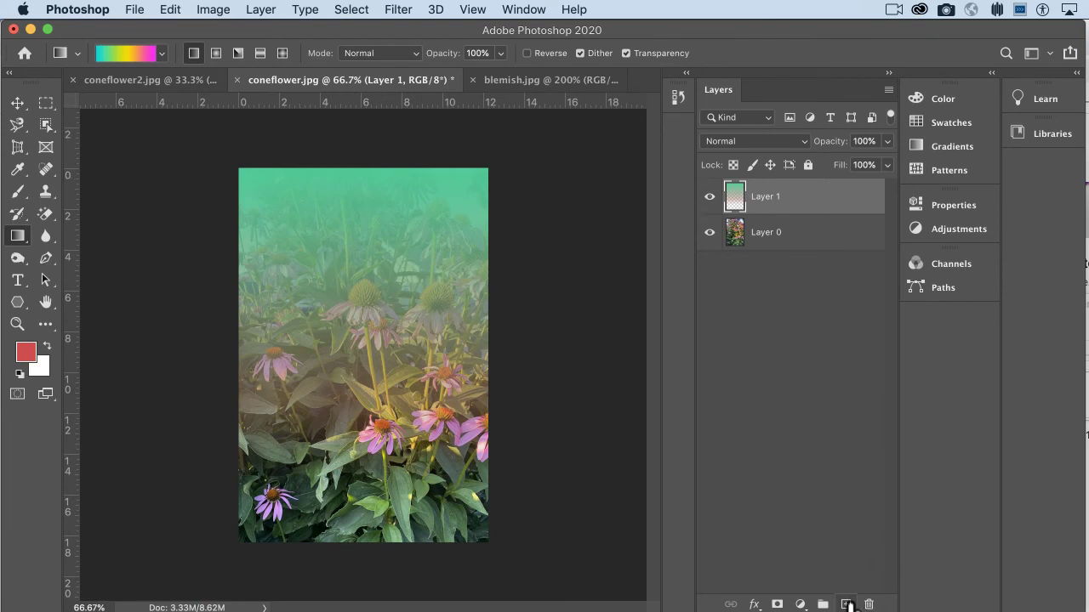
left_click(846, 604)
left_click_drag(345, 141, 338, 446)
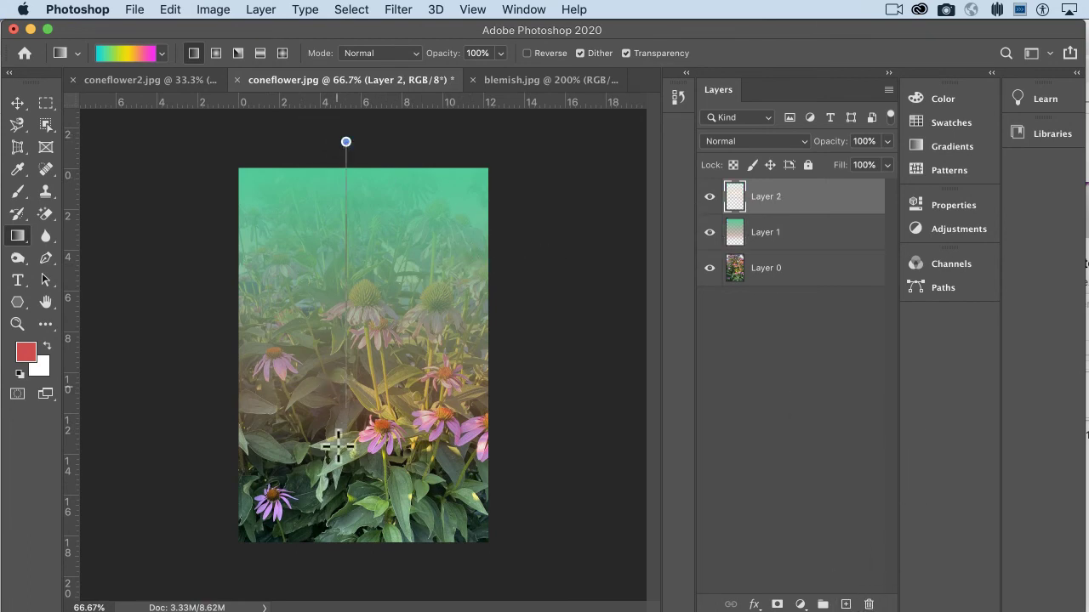
left_click_drag(339, 554, 338, 554)
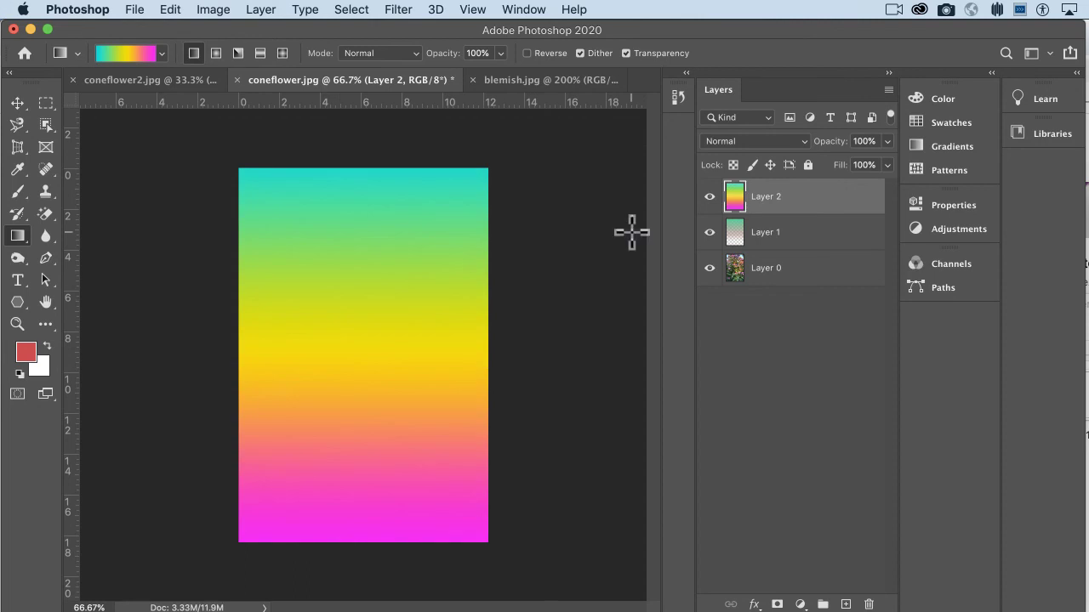
- Set Layer 2 to Multiply at 34% opacity and hide the green Layer 1
left_click(796, 142)
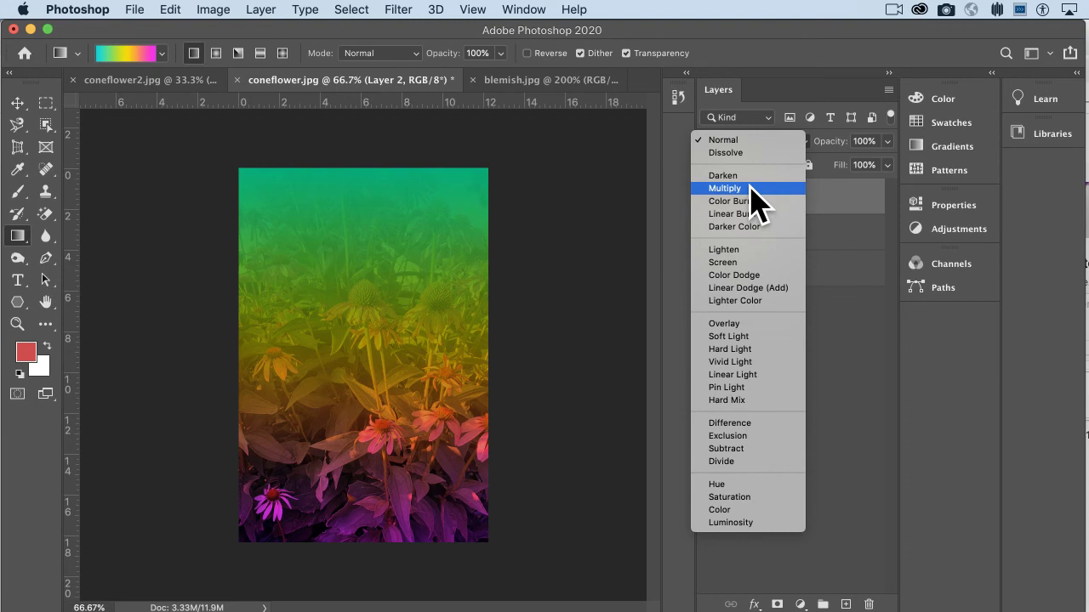
left_click(749, 188)
left_click(709, 231)
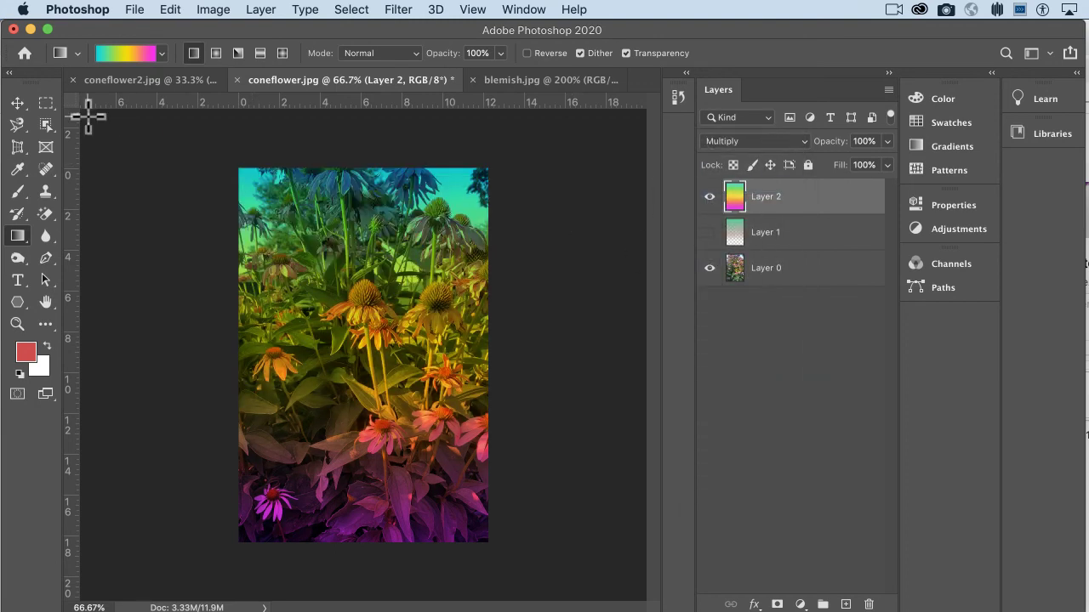
left_click(886, 141)
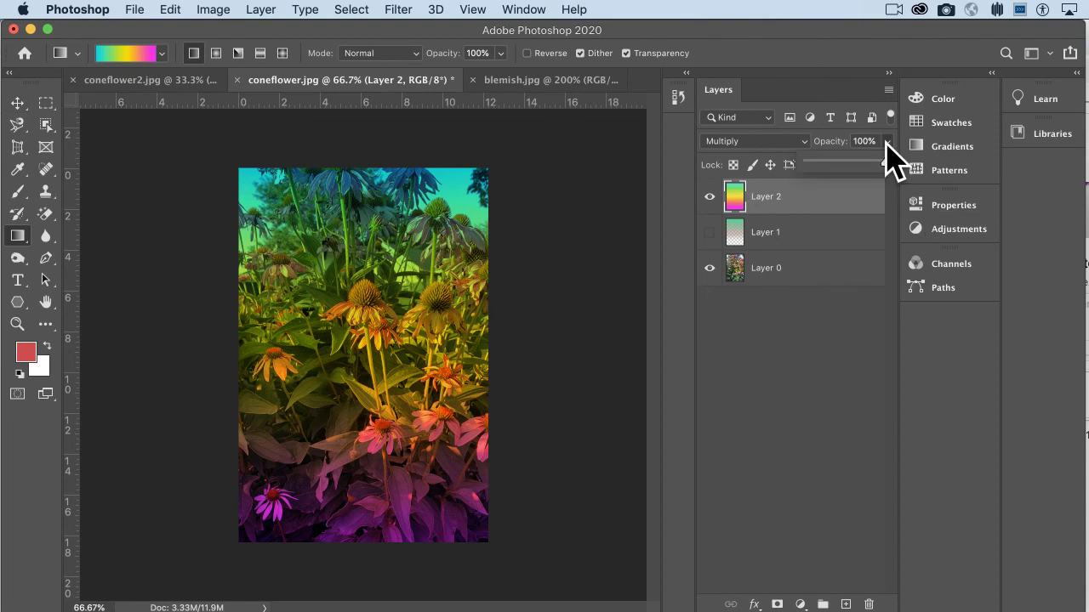
left_click_drag(884, 143, 841, 163)
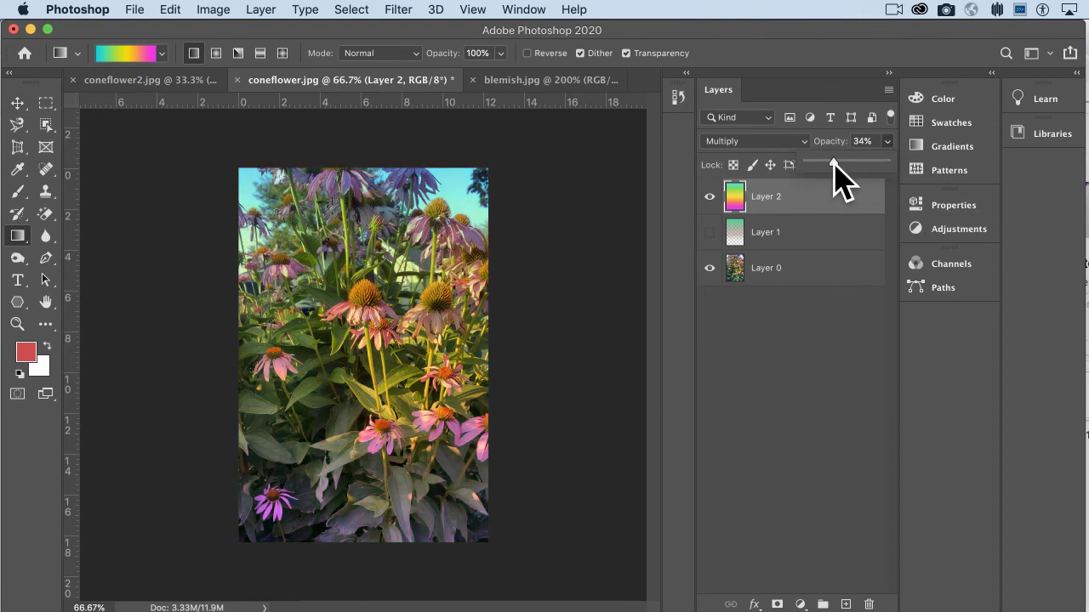
left_click(709, 196)
left_click(709, 197)
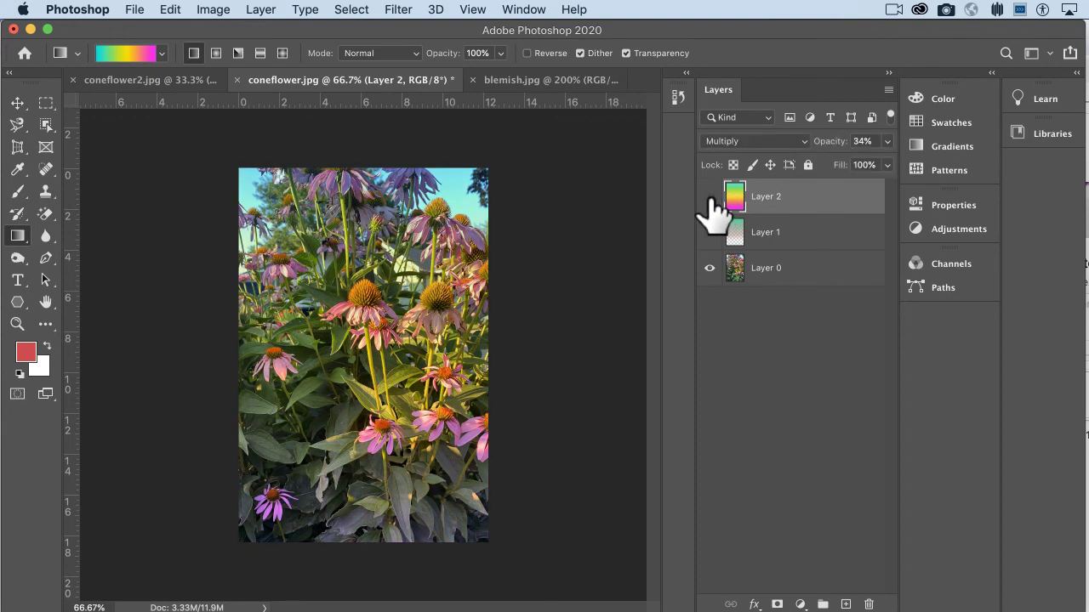
left_click(709, 197)
left_click(709, 196)
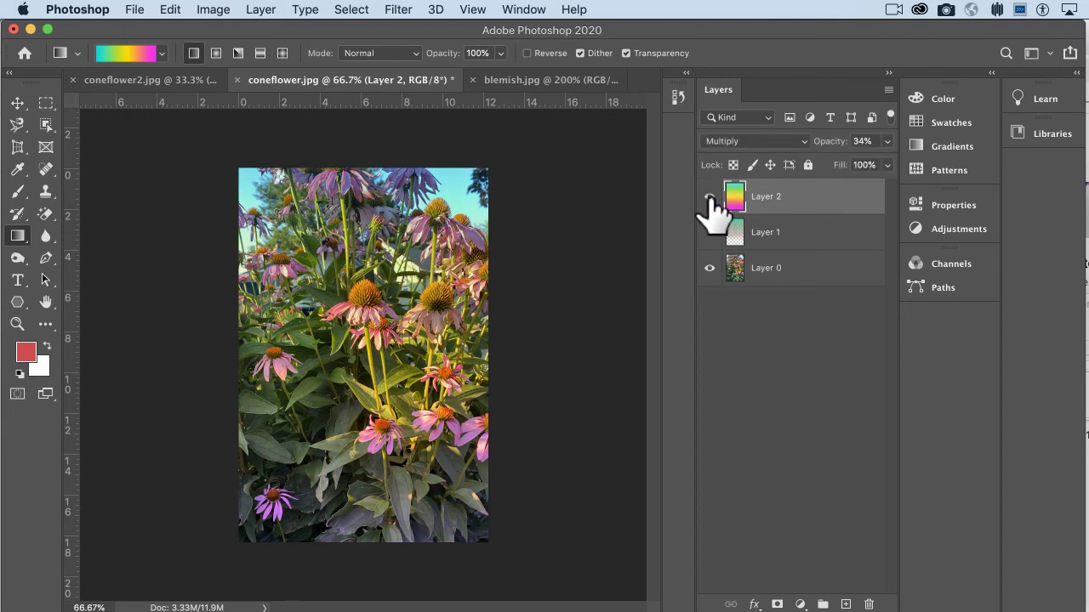